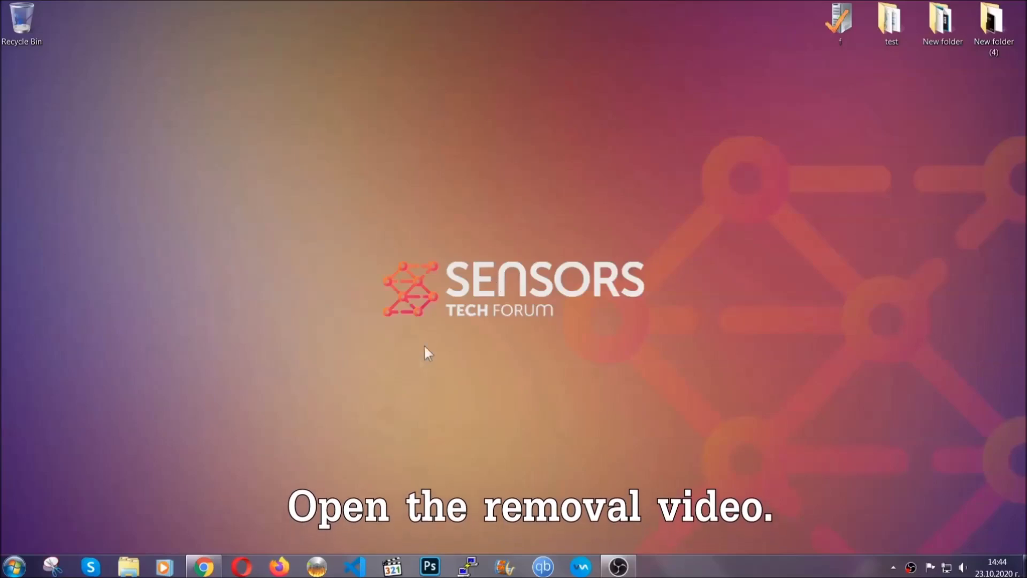
# Step: Download SpyHunter-Installer.exe from the removal video's description link and launch it
pyautogui.click(203, 568)
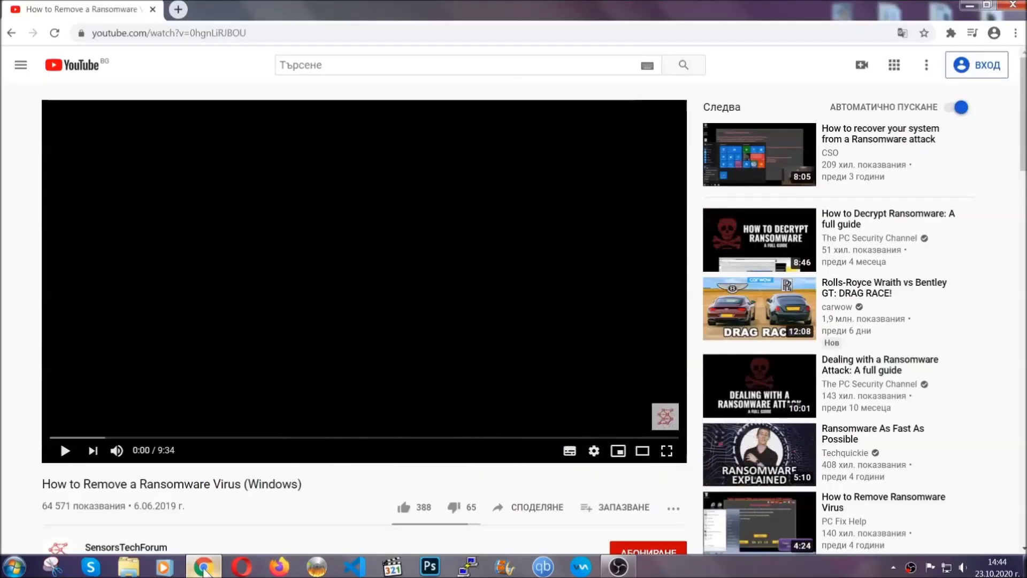
pyautogui.scroll(-3, 186, 436)
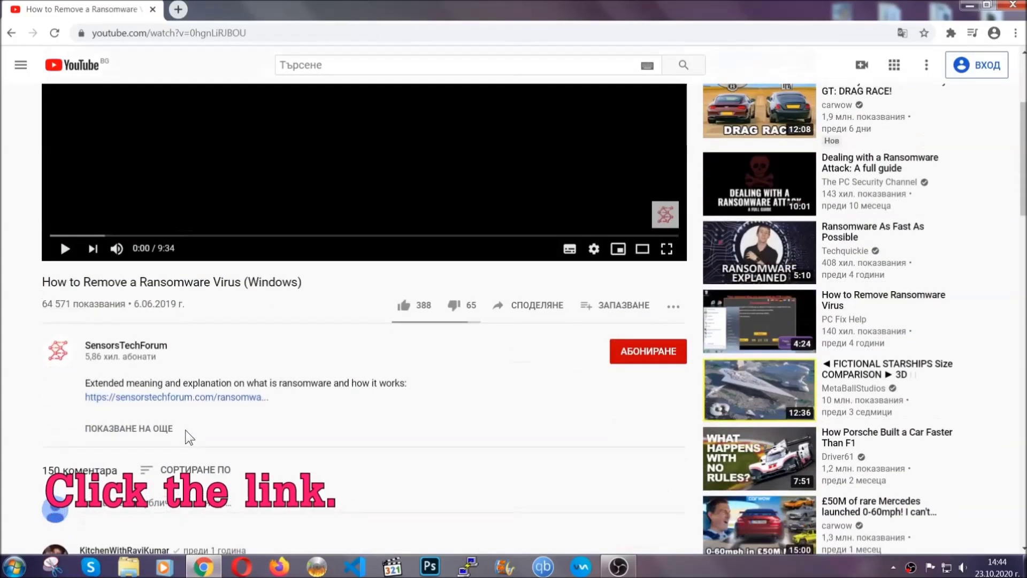
pyautogui.click(204, 398)
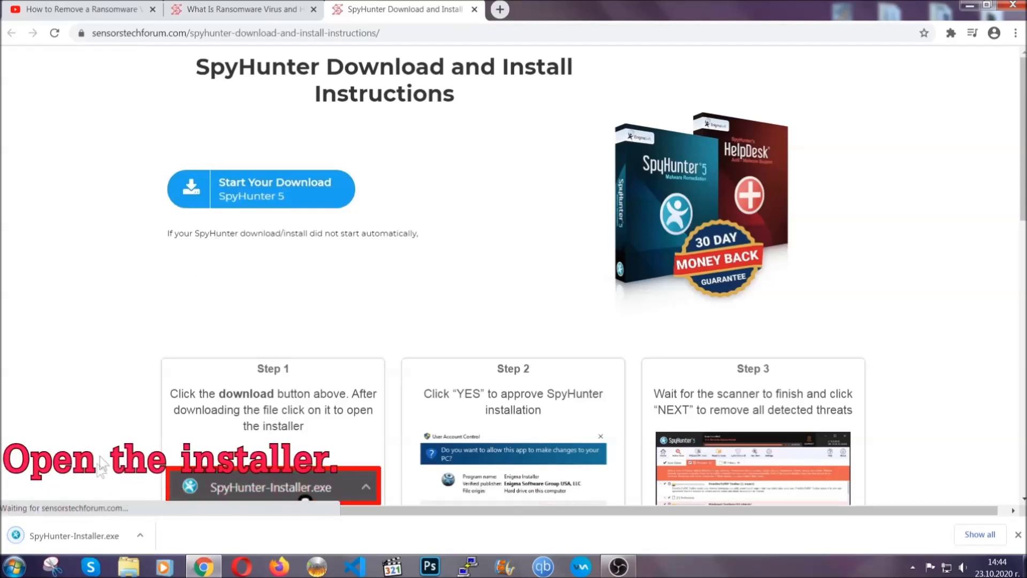
pyautogui.click(73, 533)
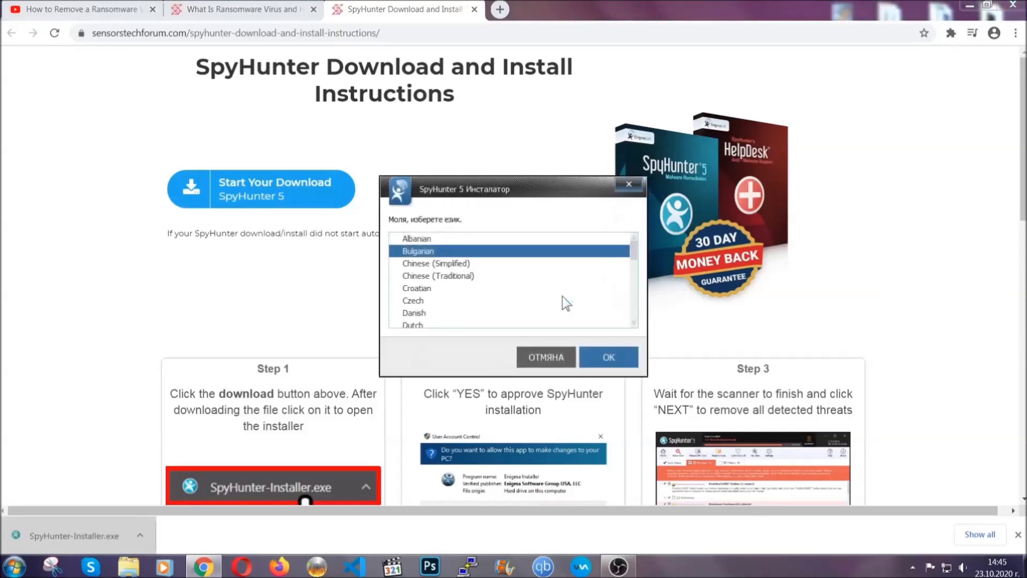
# Step: Install SpyHunter 5 in English with the EULA accepted, then let its first scan start
pyautogui.scroll(-2, 535, 297)
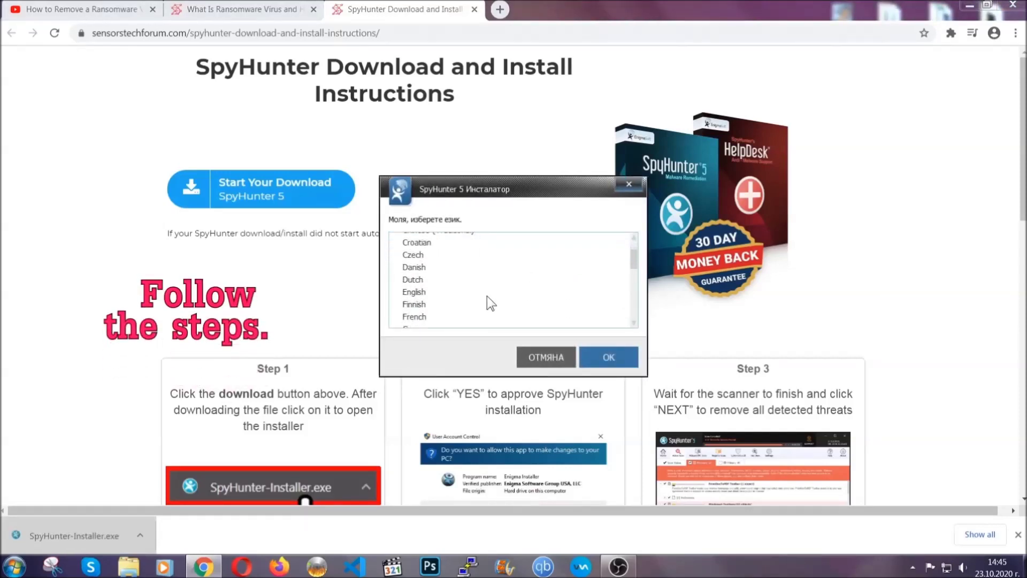
pyautogui.click(484, 292)
pyautogui.click(597, 357)
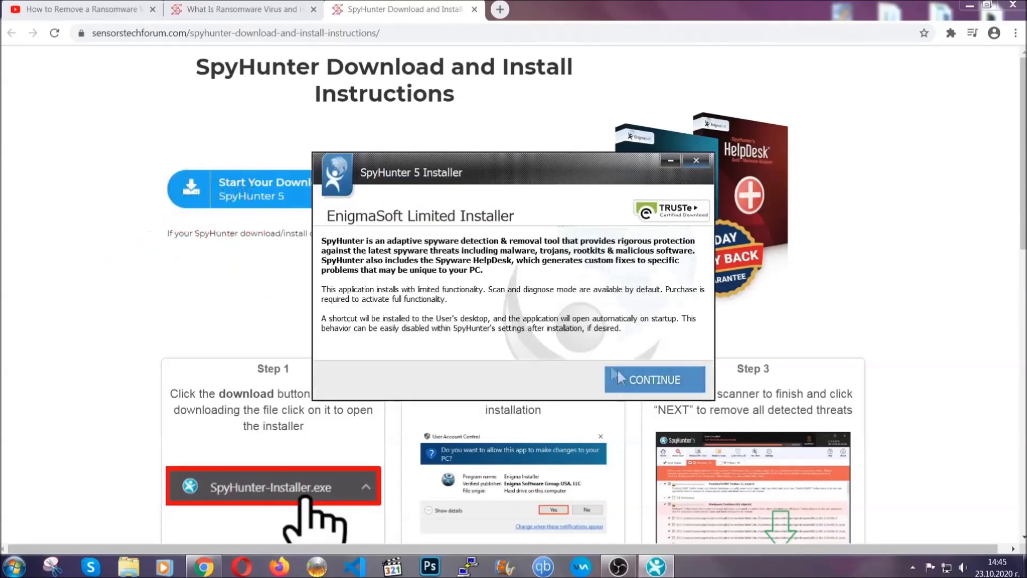
pyautogui.click(618, 375)
pyautogui.click(589, 346)
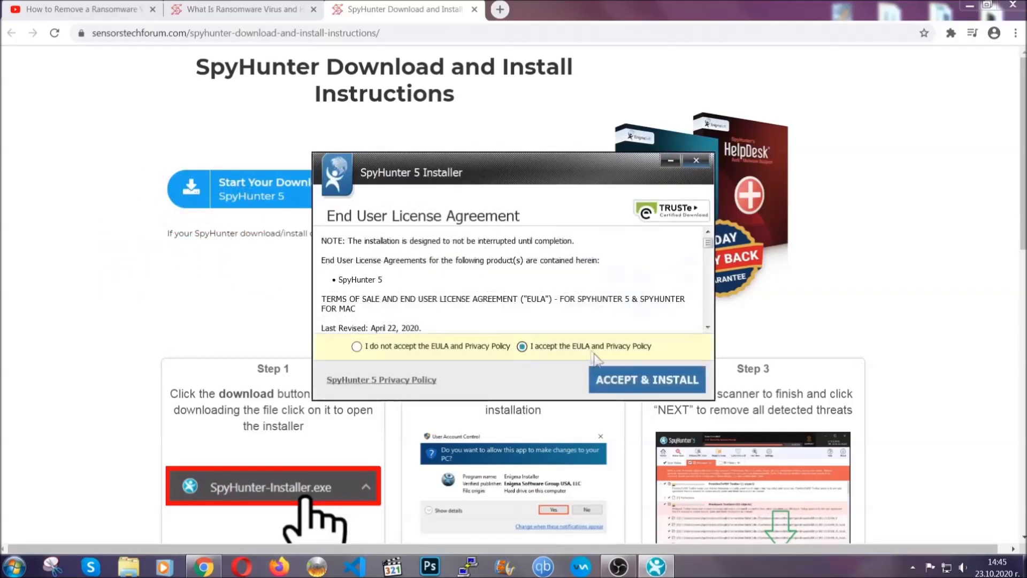
pyautogui.click(614, 377)
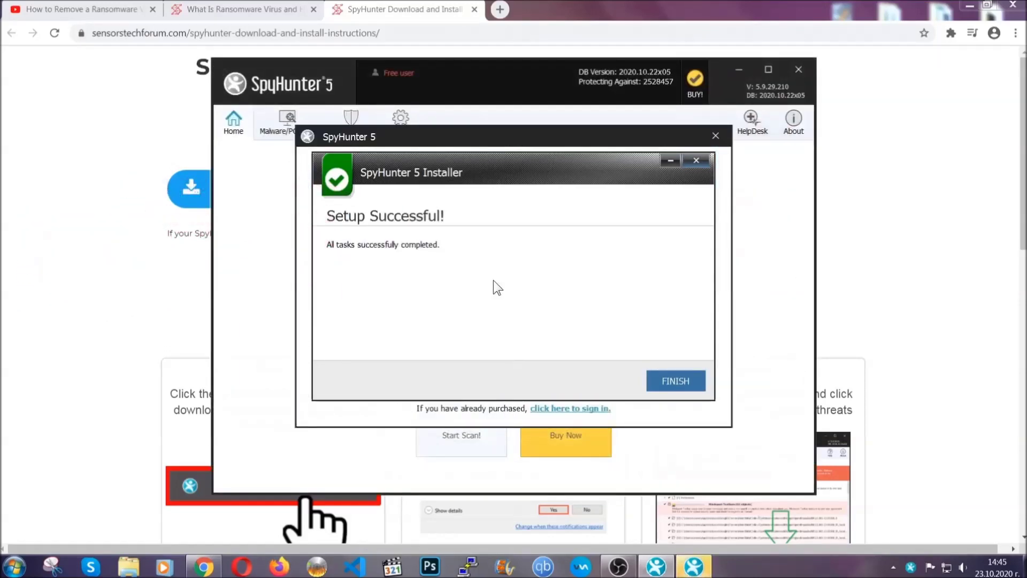
pyautogui.click(656, 383)
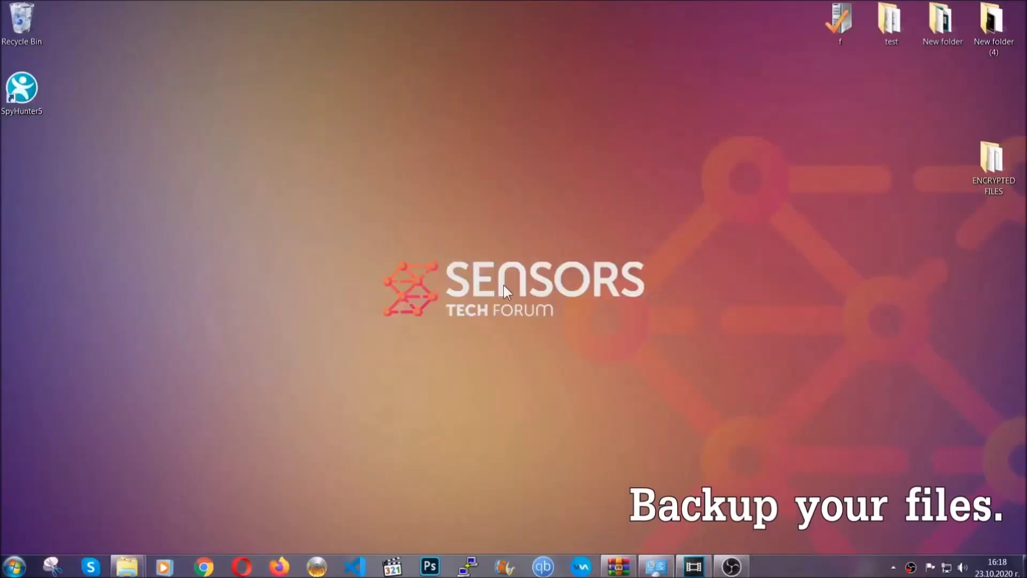
# Step: Copy all six .efji files from the ENCRYPTED FILES folder
pyautogui.doubleClick(986, 165)
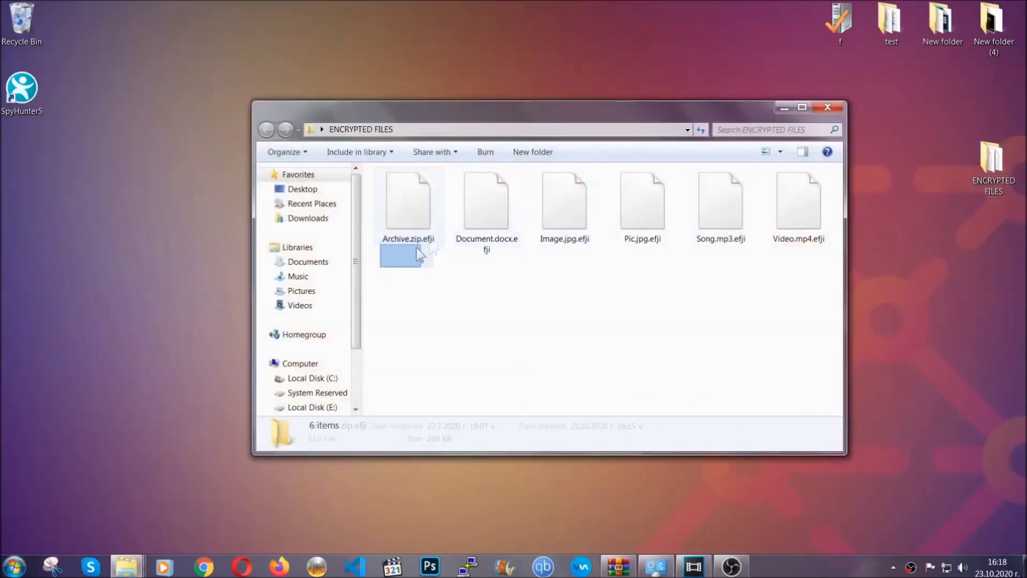
pyautogui.moveTo(416, 247); pyautogui.dragTo(803, 190)
pyautogui.rightClick(803, 190)
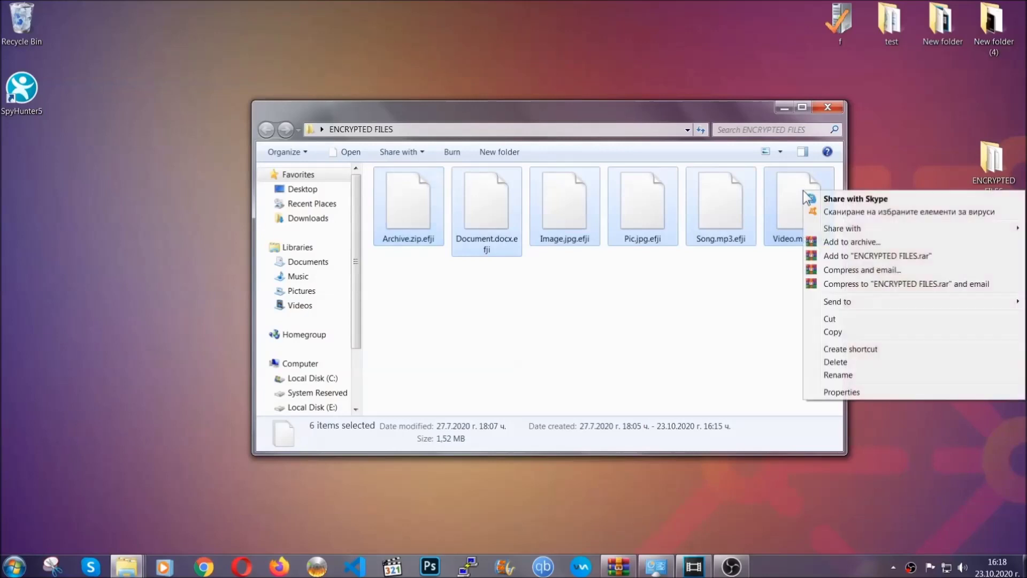
pyautogui.click(832, 333)
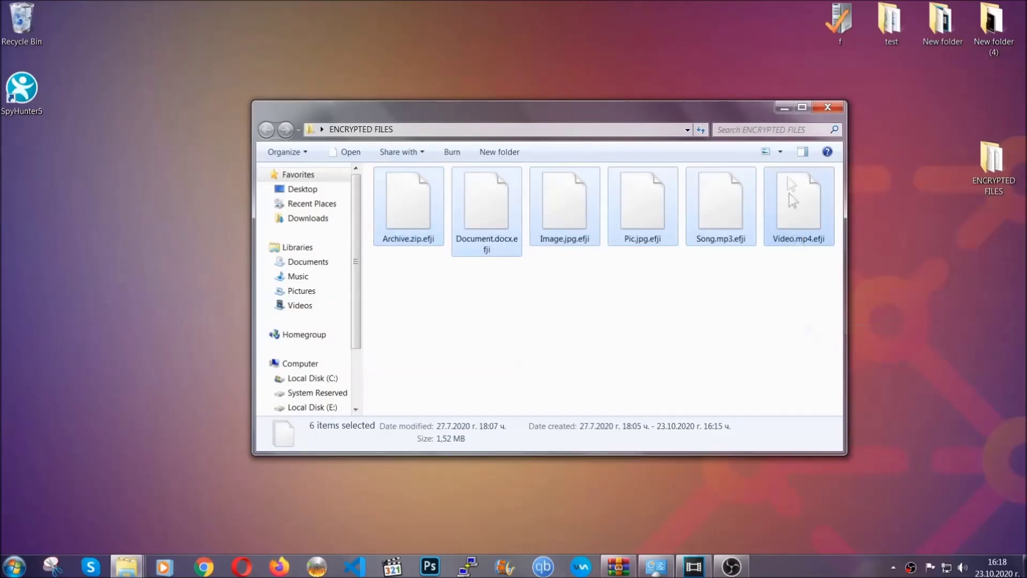
pyautogui.click(786, 108)
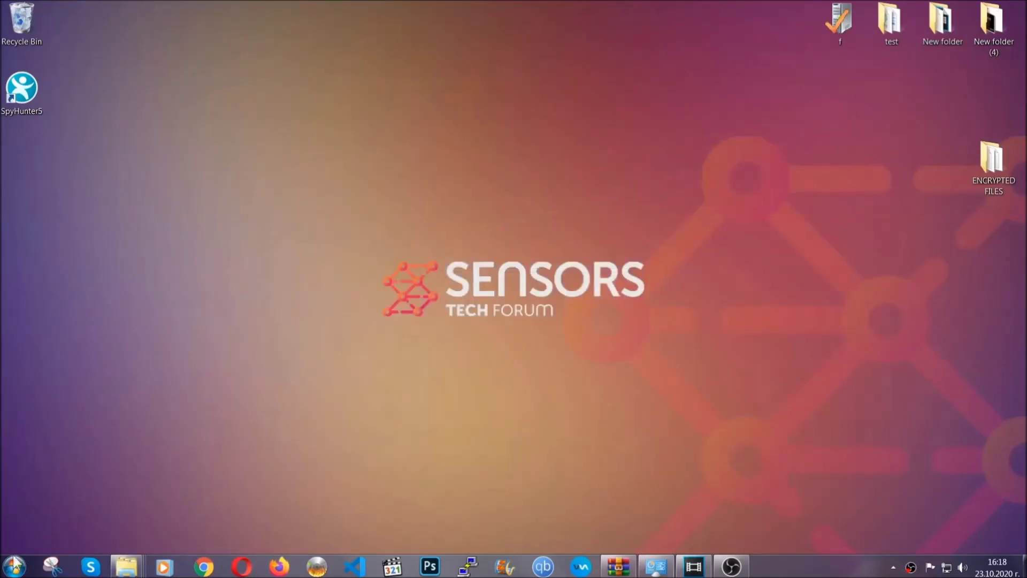
# Step: Paste the six files onto FLASH DRIVE (H:) and close the drive window
pyautogui.click(14, 566)
pyautogui.click(194, 399)
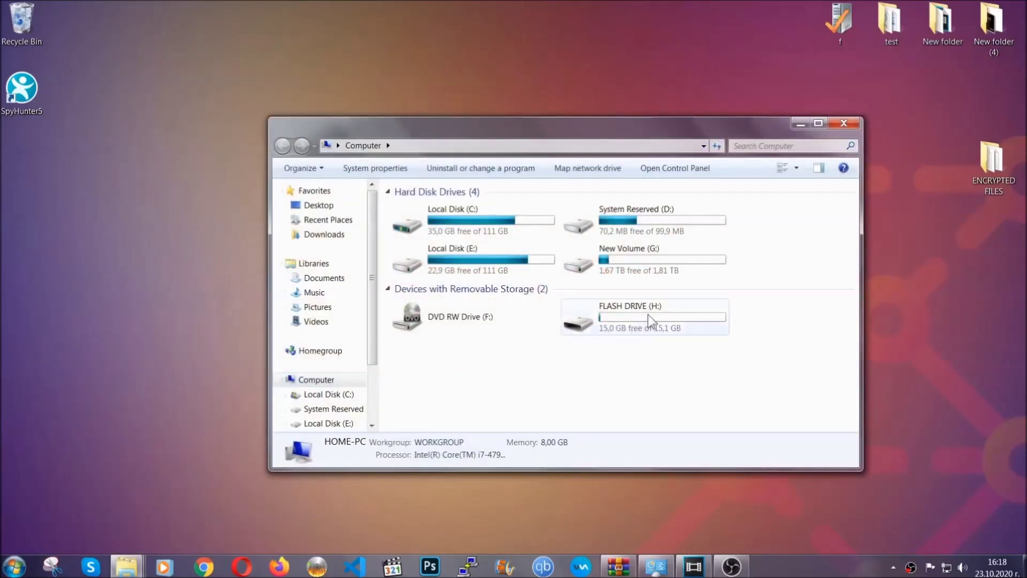
pyautogui.doubleClick(648, 314)
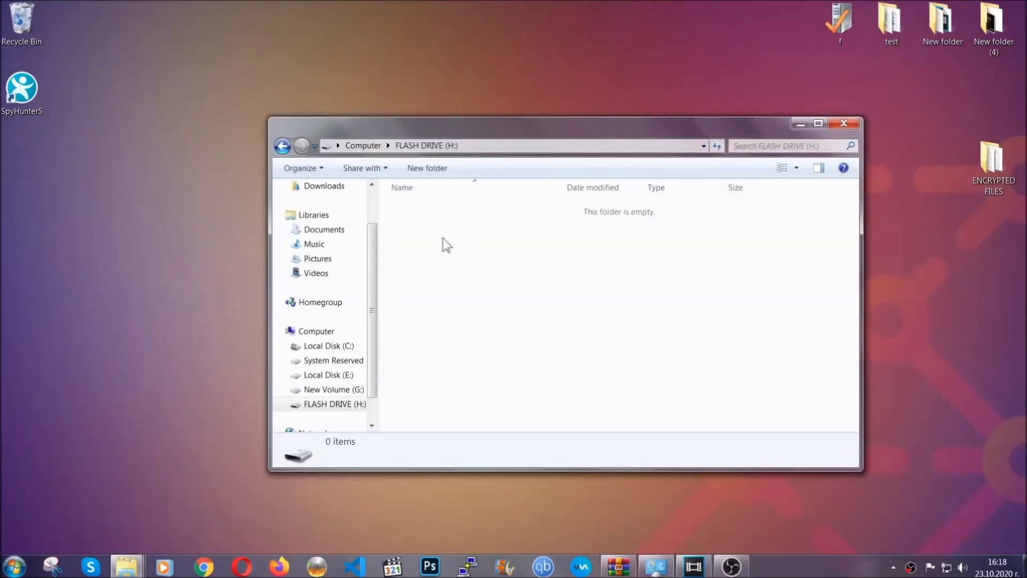
pyautogui.rightClick(443, 240)
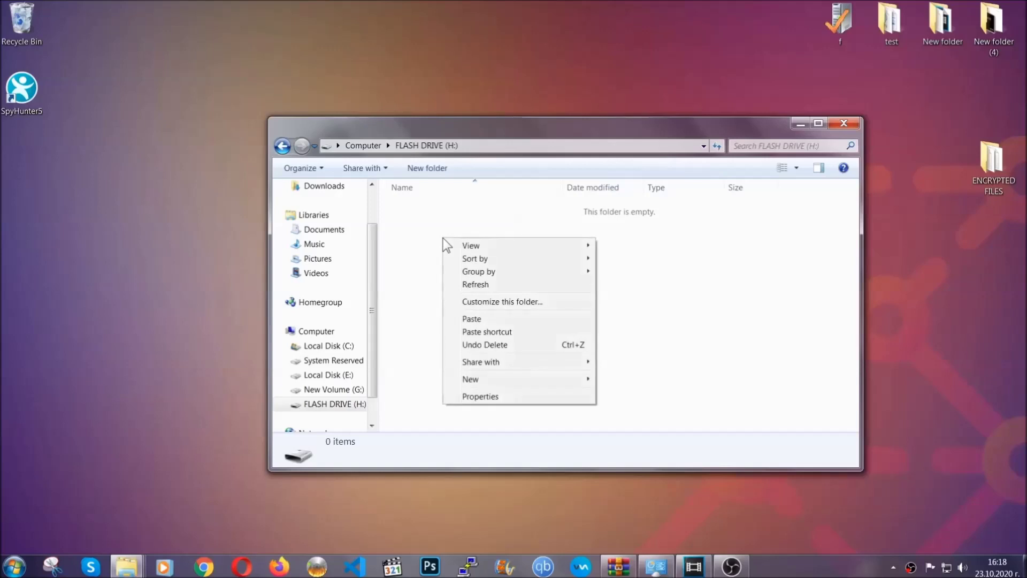
pyautogui.click(468, 320)
pyautogui.click(467, 320)
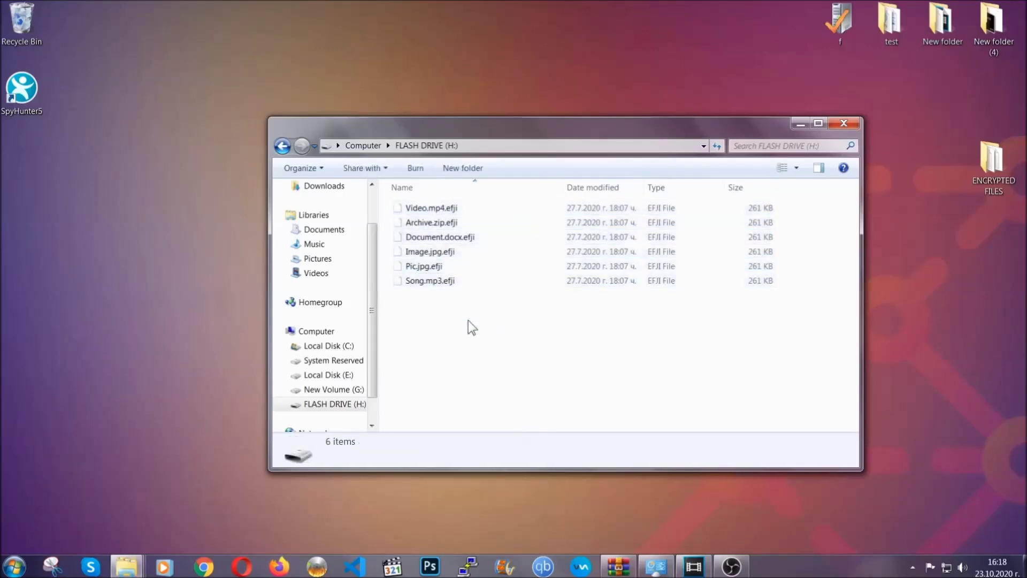
pyautogui.click(845, 123)
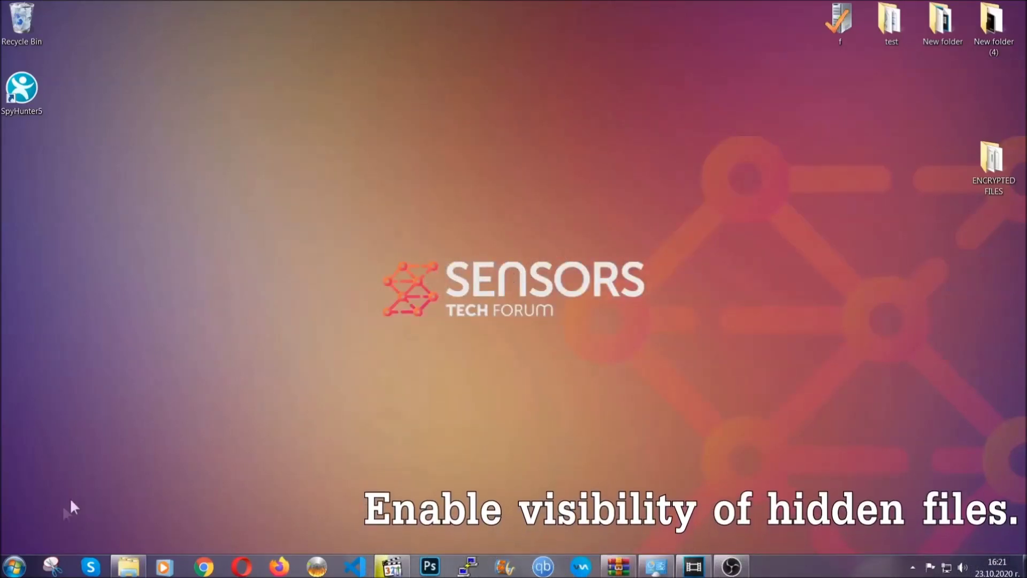
# Step: Find 'hidden files and folders' in Start search and apply 'Show hidden files, folders, and drives'
pyautogui.click(14, 566)
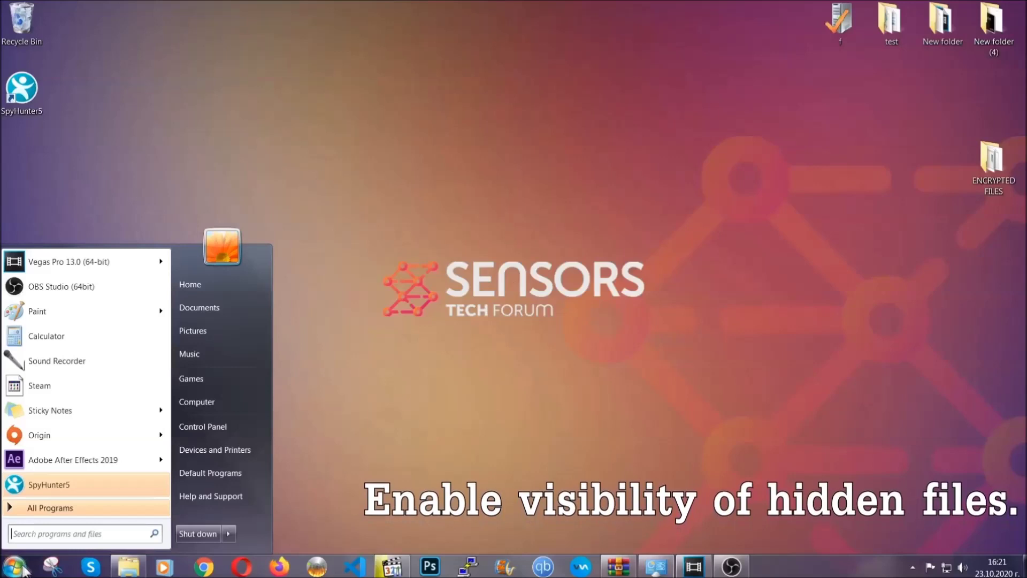
pyautogui.click(44, 526)
pyautogui.write('showh')
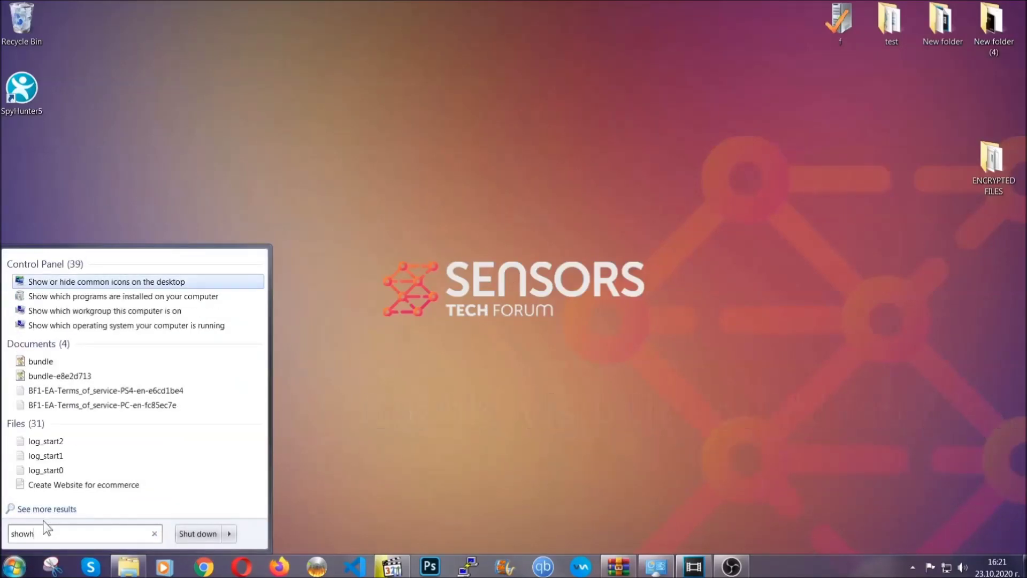
pyautogui.press('BackSpace')
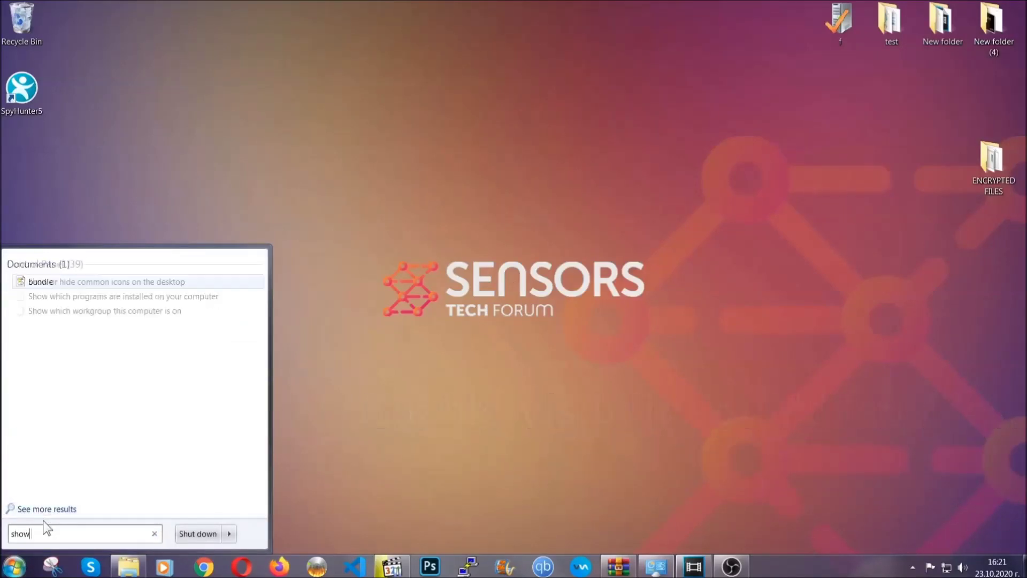
pyautogui.write('hidden files and folders')
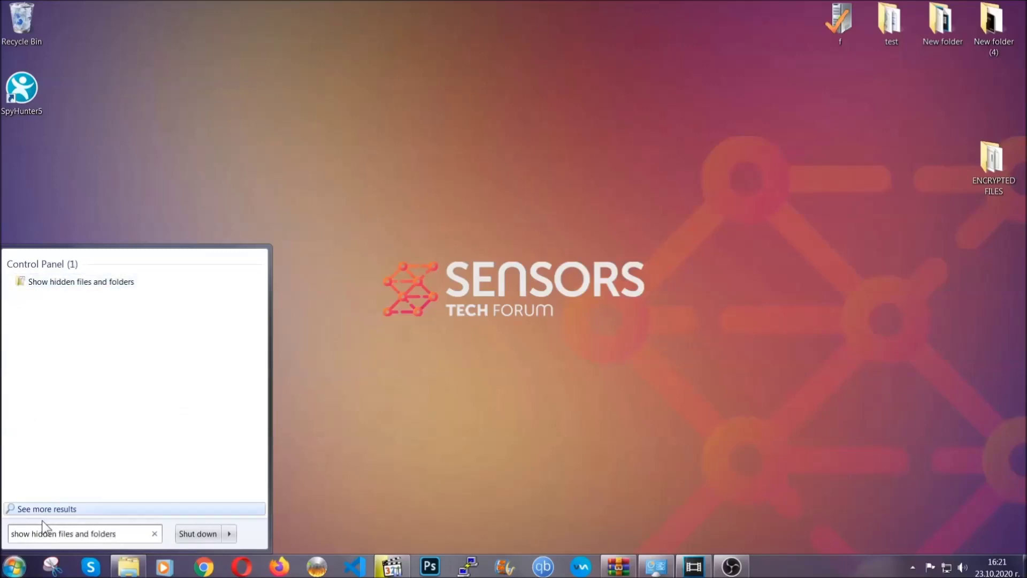
pyautogui.click(121, 284)
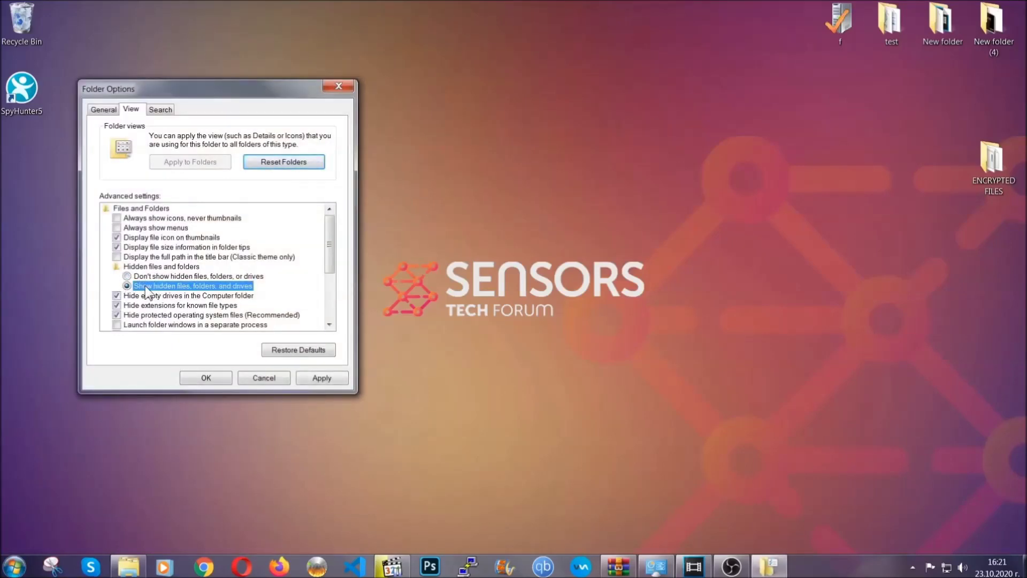
pyautogui.click(317, 381)
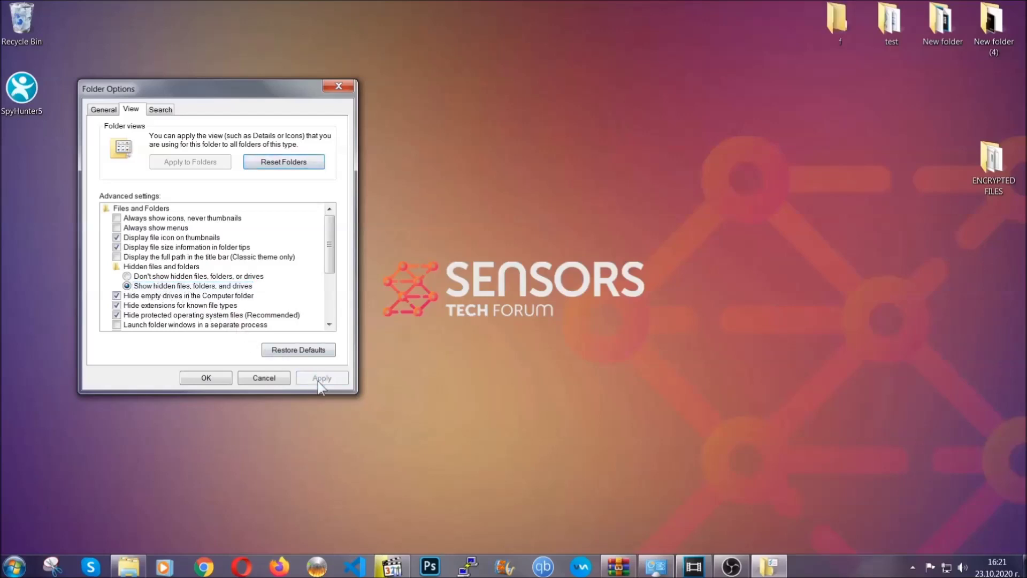
pyautogui.click(201, 378)
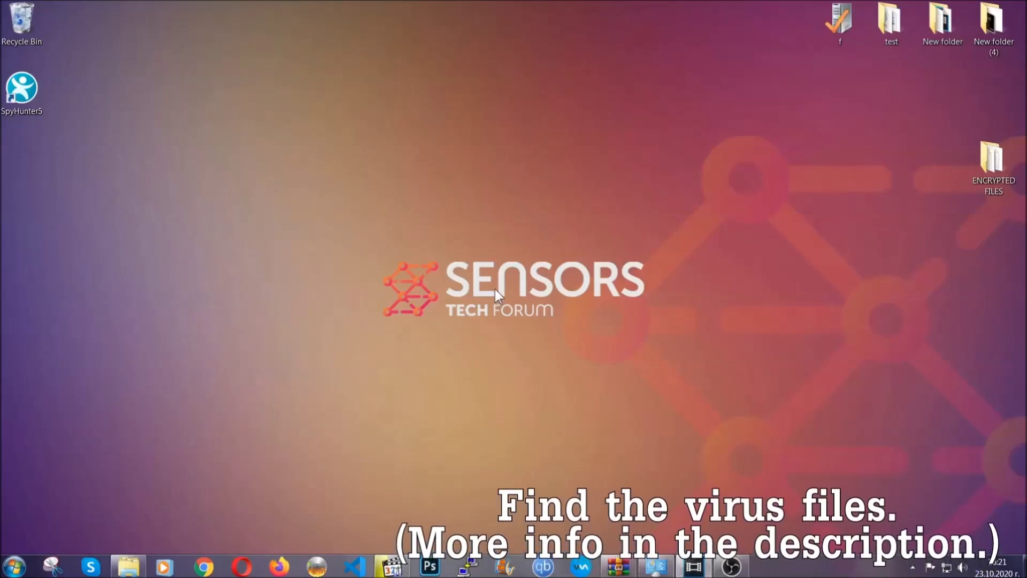
# Step: Search the whole computer for 'fileextension:exe Example Vir'
pyautogui.click(13, 566)
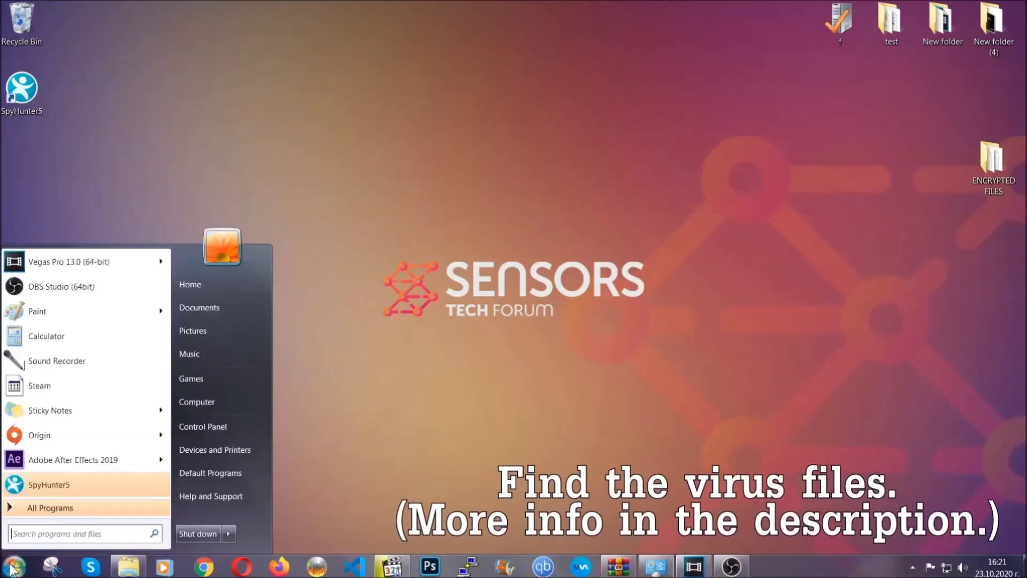
pyautogui.click(211, 400)
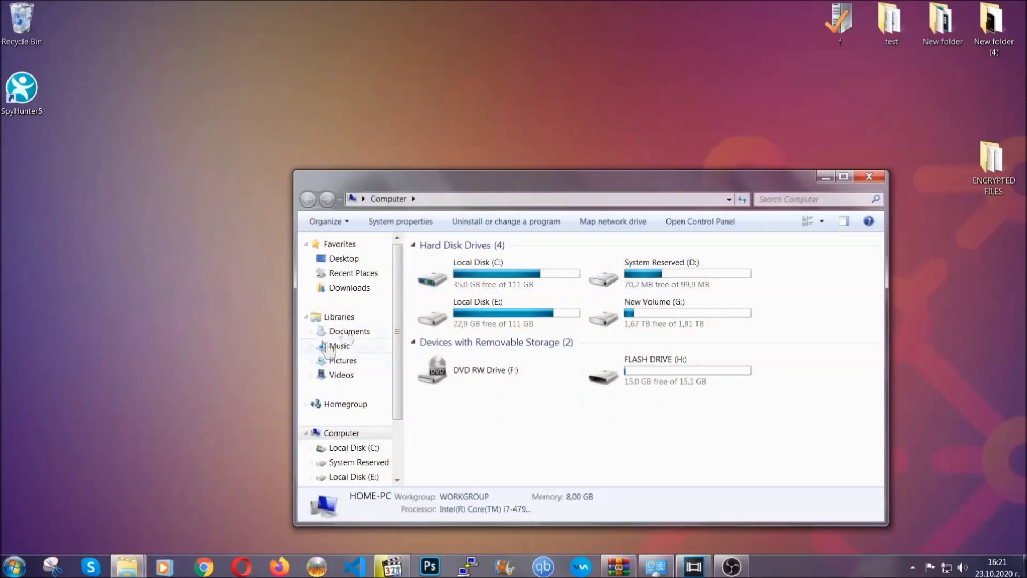
pyautogui.moveTo(559, 184); pyautogui.dragTo(491, 138)
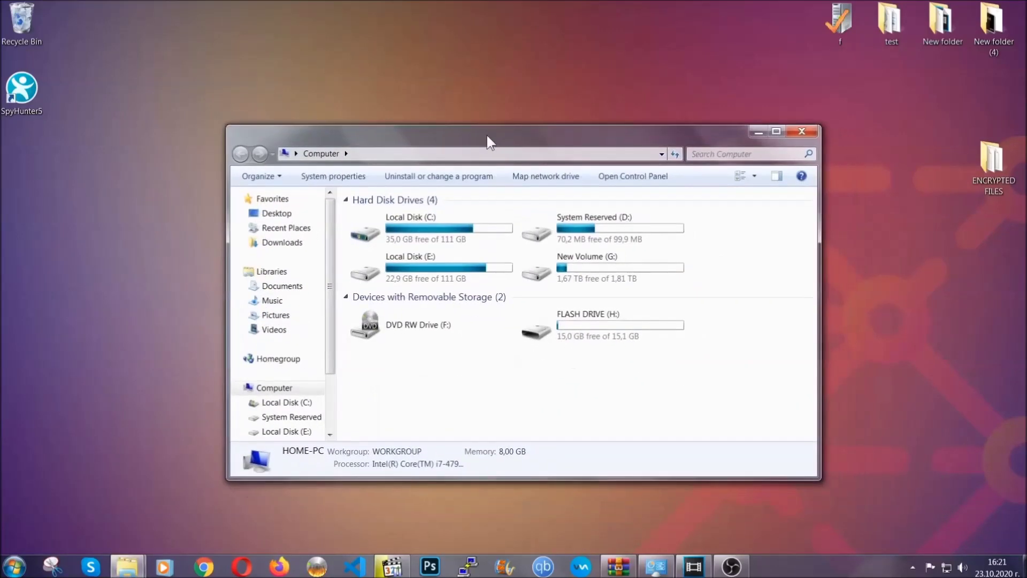
pyautogui.click(698, 154)
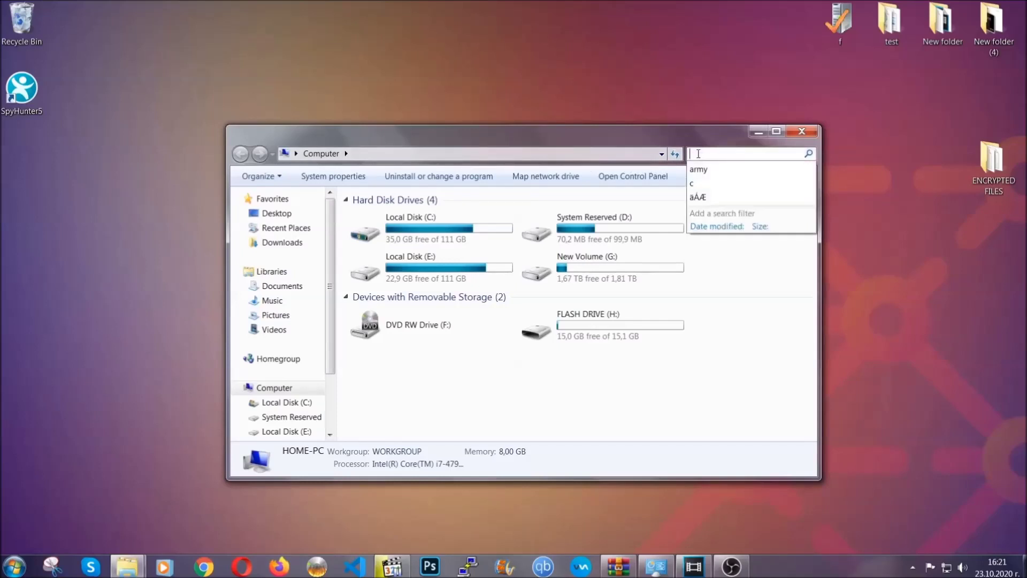
pyautogui.write('file')
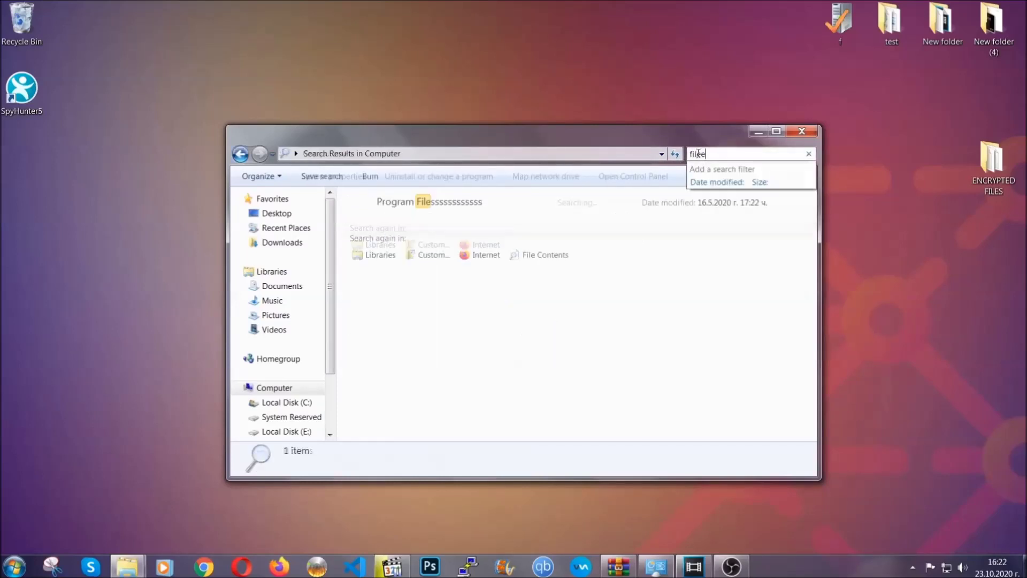
pyautogui.write('extension:exe ')
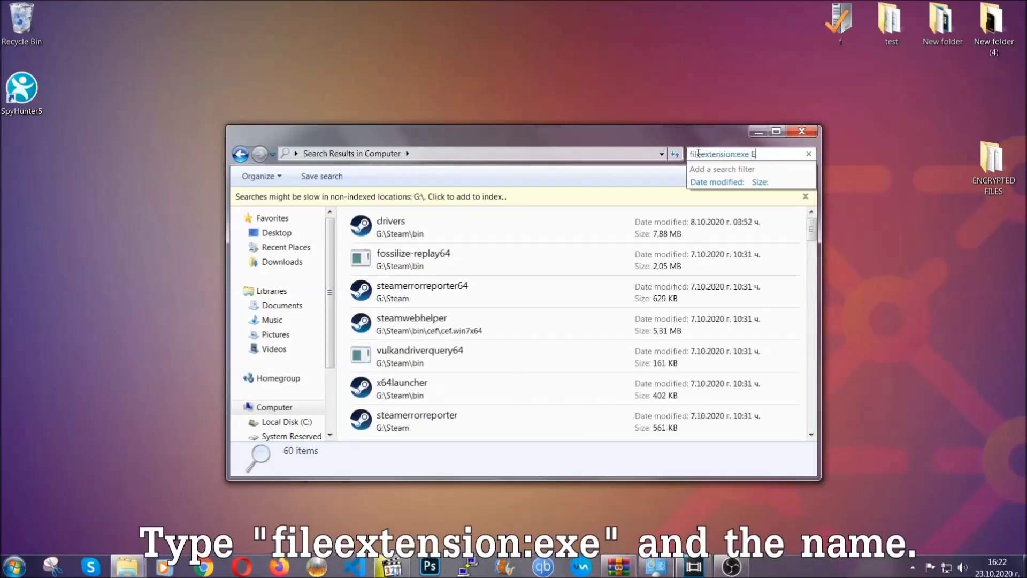
pyautogui.write('Example Virus Name')
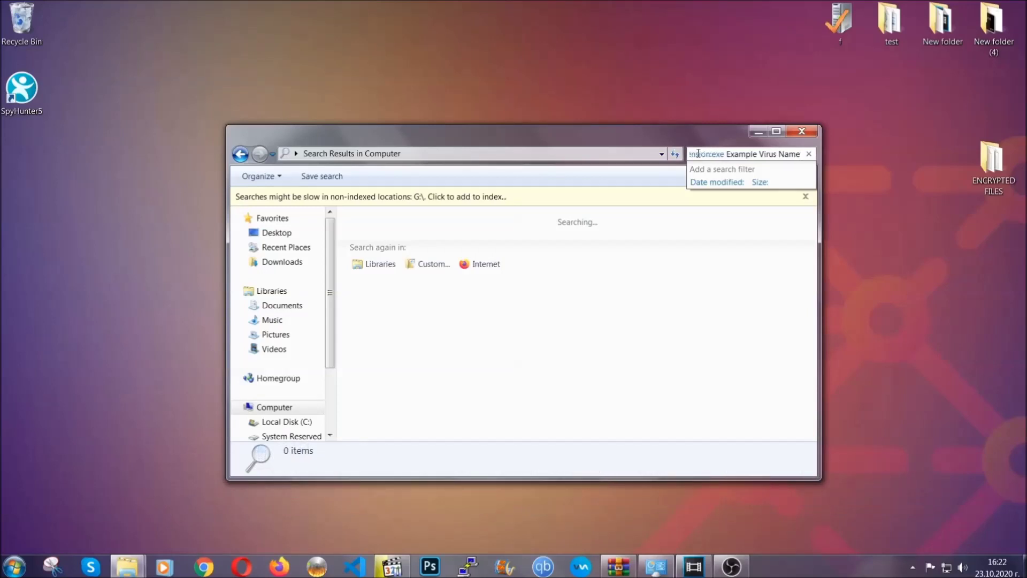
pyautogui.press('Return')
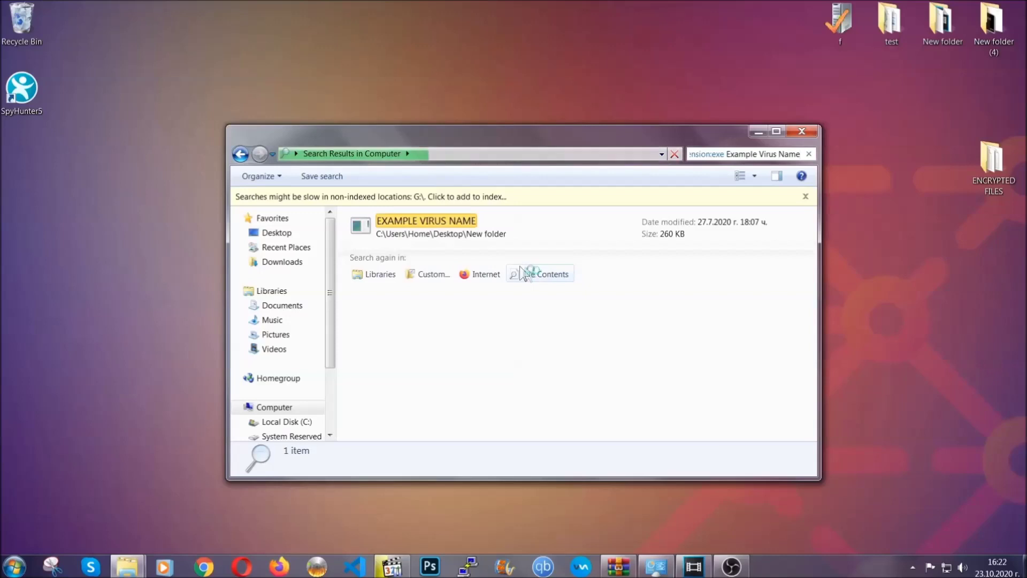
# Step: Delete the EXAMPLE VIRUS NAME executable to the Recycle Bin and close the search window
pyautogui.click(448, 219)
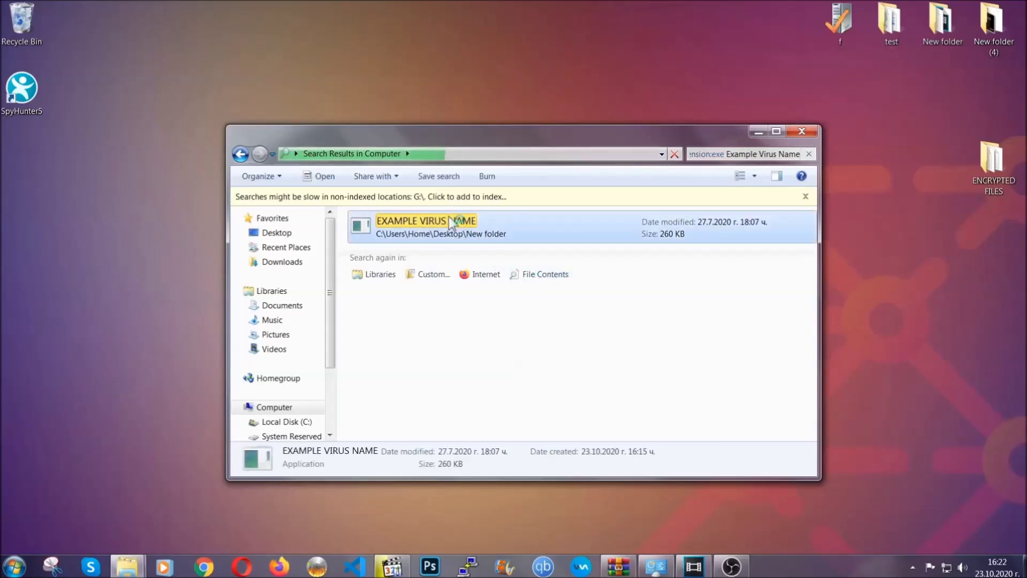
pyautogui.rightClick(451, 224)
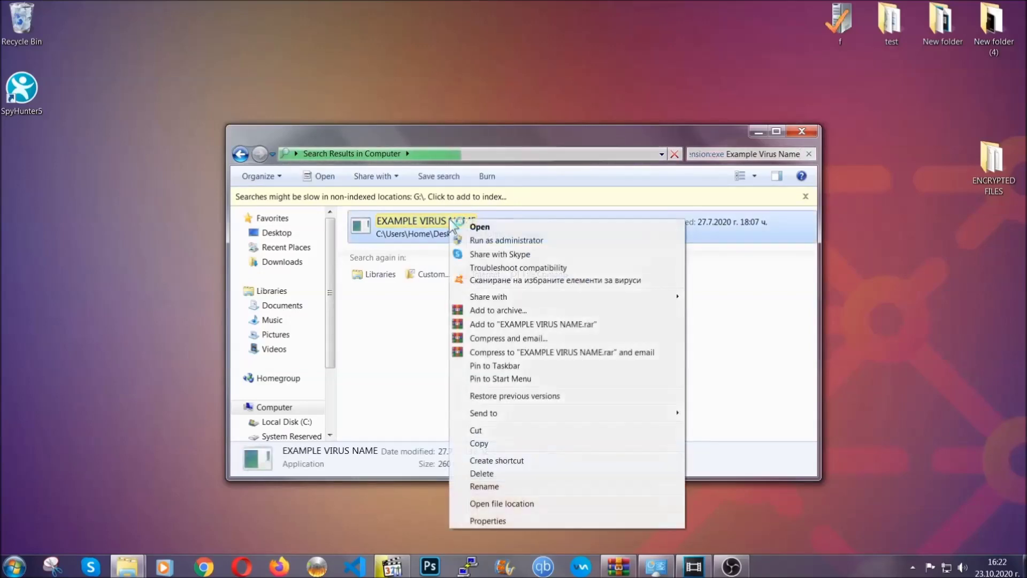
pyautogui.click(495, 474)
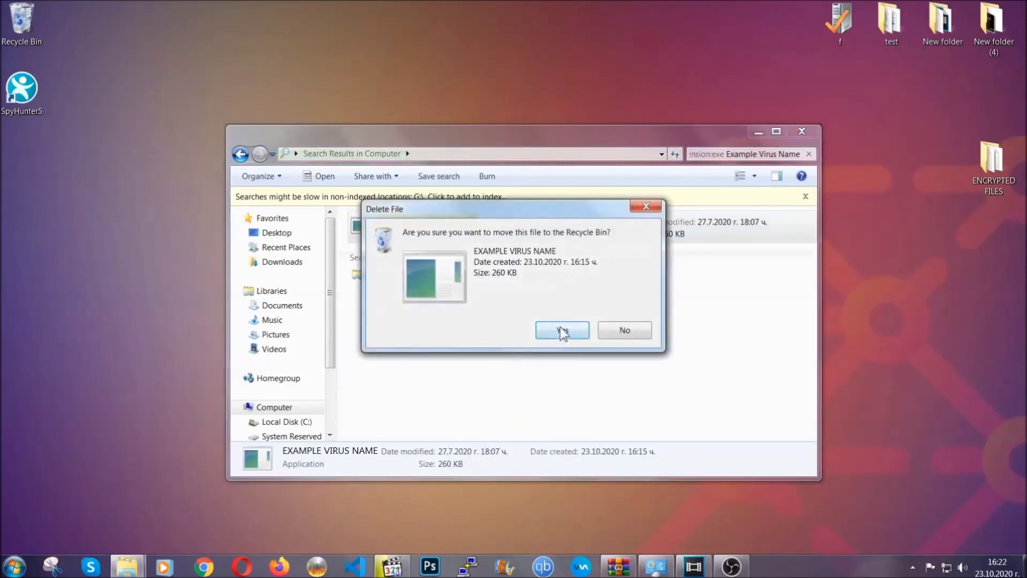
pyautogui.click(562, 331)
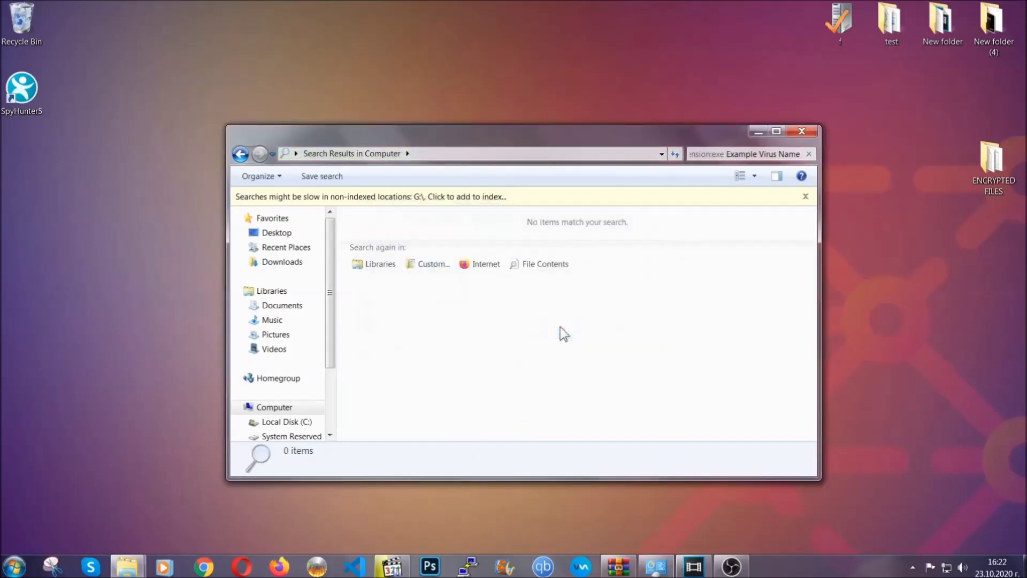
pyautogui.click(802, 131)
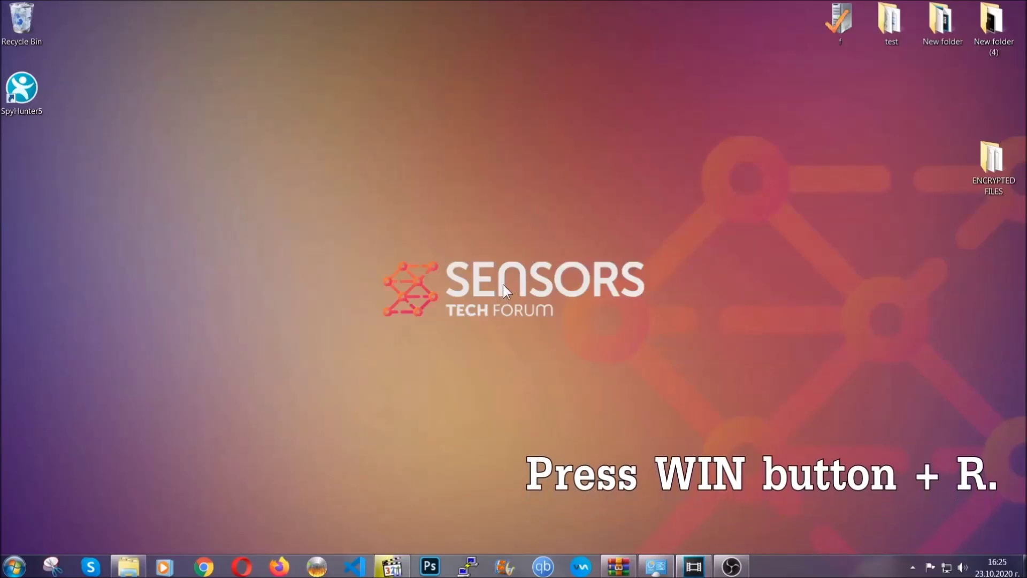
# Step: Launch Registry Editor by running REGEDIT in place of the old cmd entry
pyautogui.press('super+r')
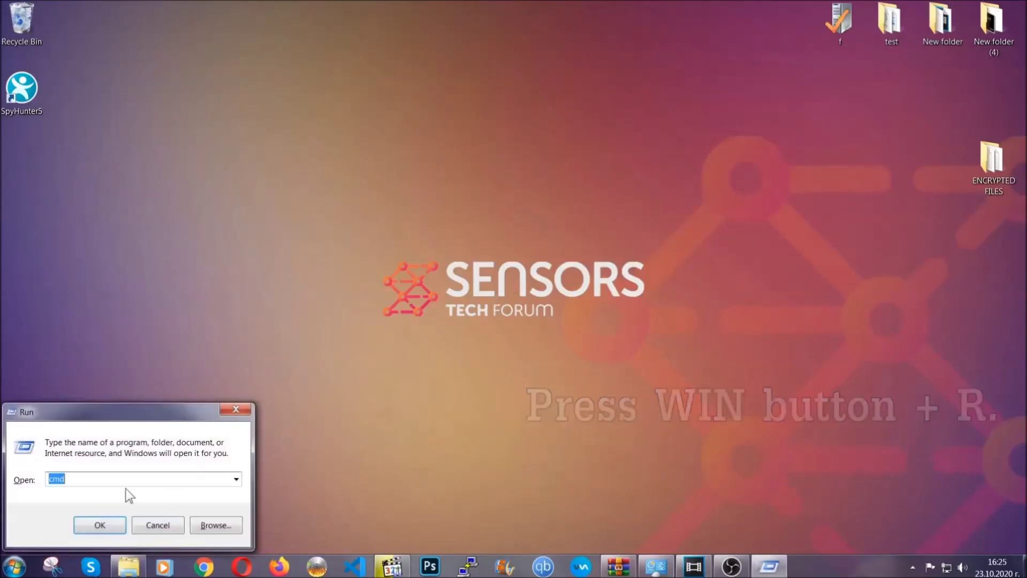
pyautogui.click(110, 484)
pyautogui.press('BackSpace')
pyautogui.press('BackSpace')
pyautogui.press('BackSpace')
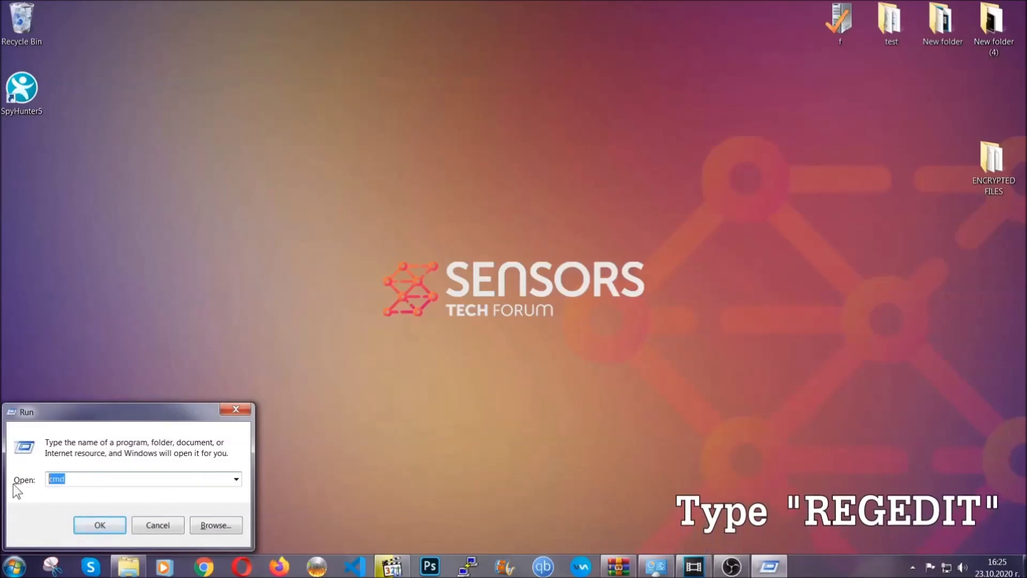
pyautogui.write('REGEDIT')
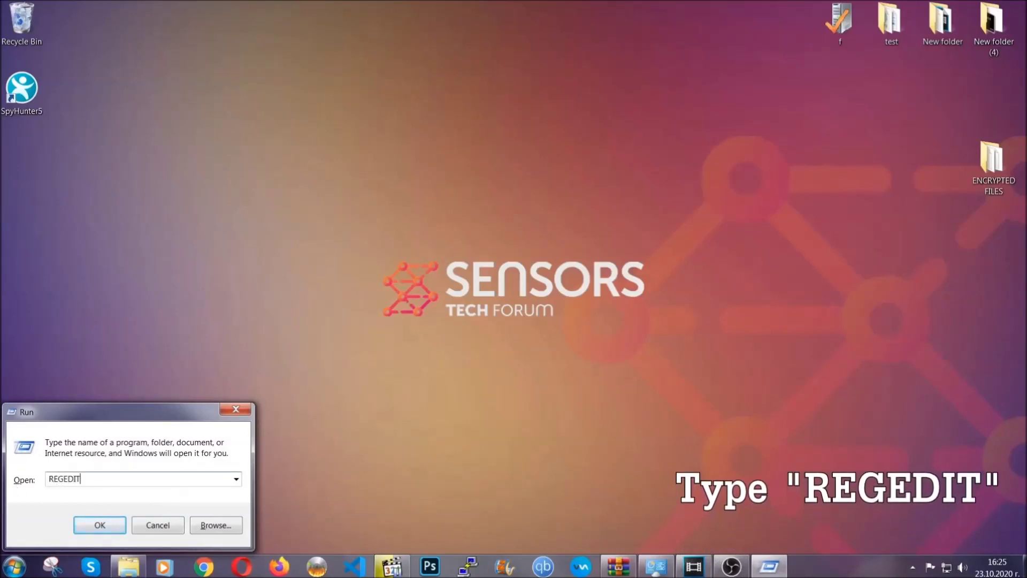
pyautogui.click(90, 523)
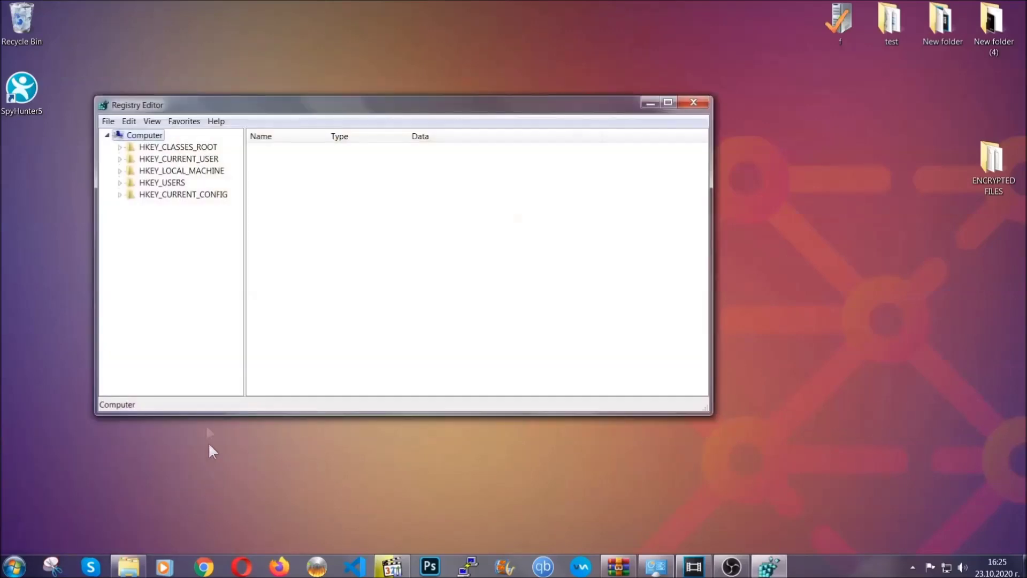
# Step: Export the entire registry to the Desktop as BACKUP
pyautogui.click(108, 121)
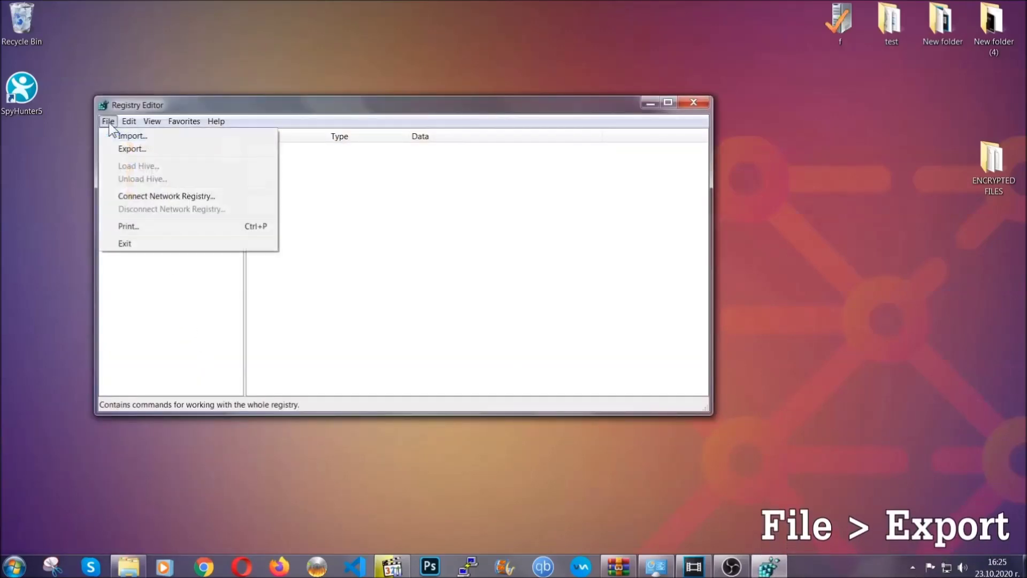
pyautogui.click(134, 148)
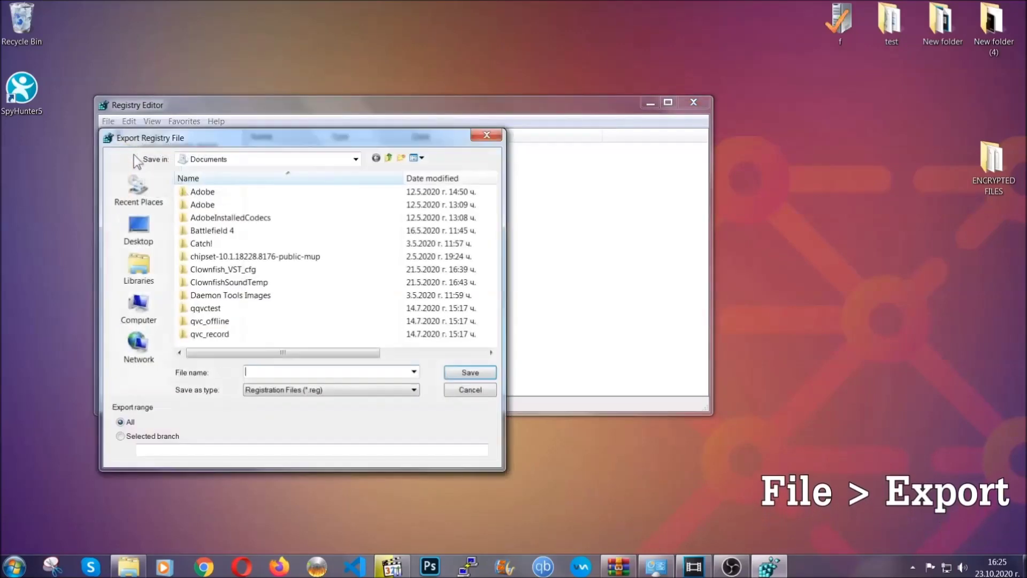
pyautogui.click(135, 229)
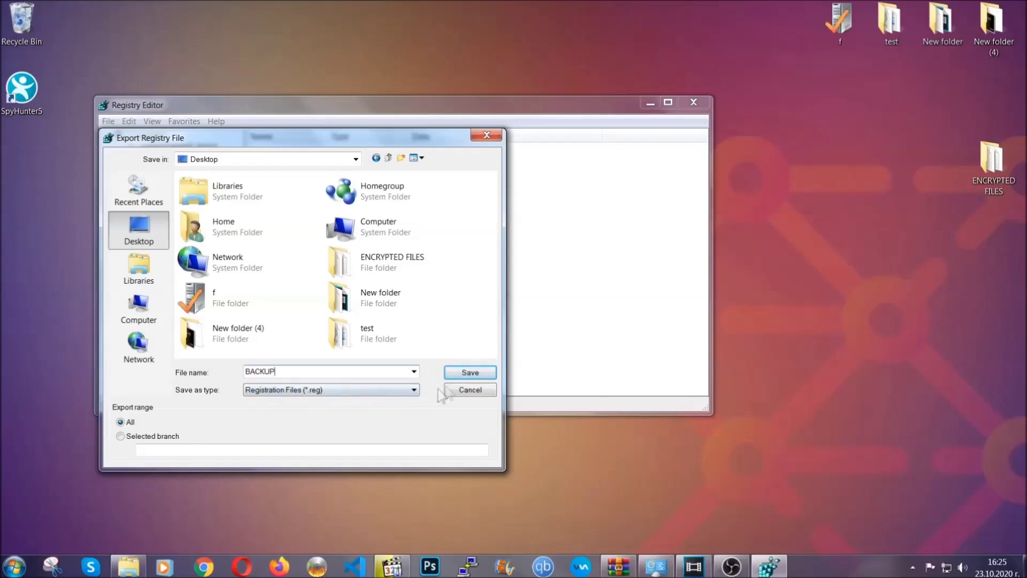
pyautogui.click(463, 374)
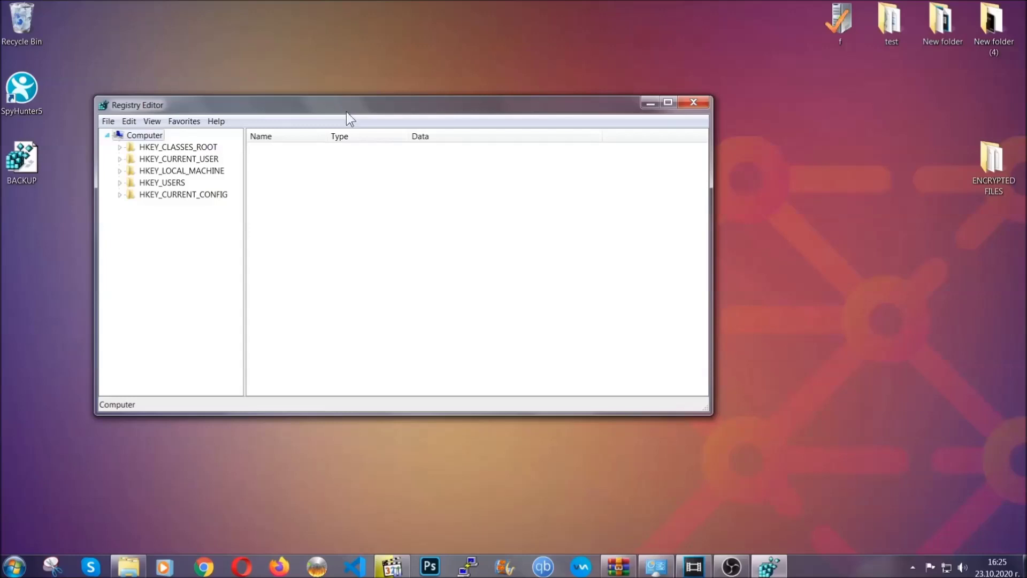
pyautogui.moveTo(346, 111); pyautogui.dragTo(448, 144)
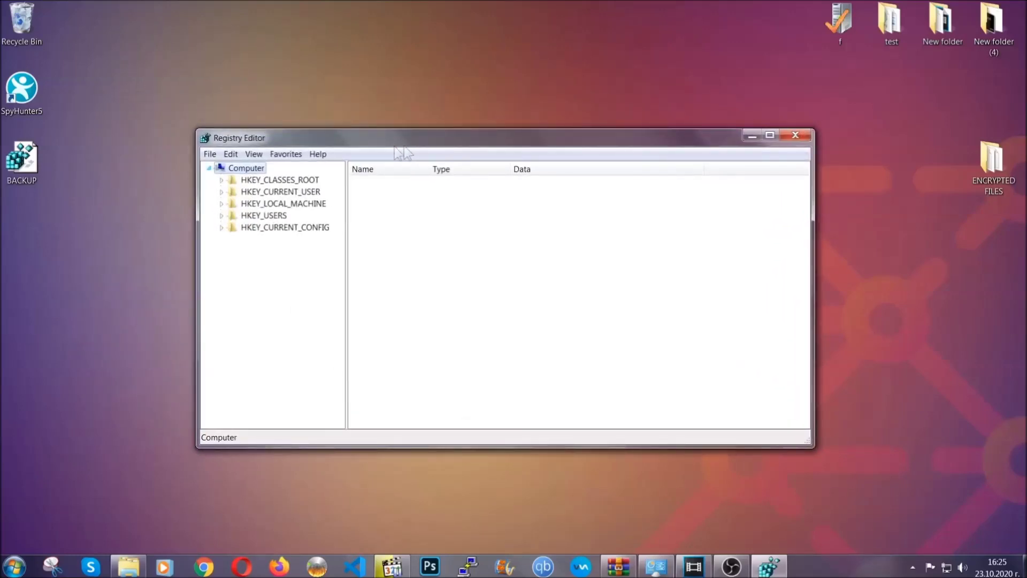
pyautogui.click(210, 154)
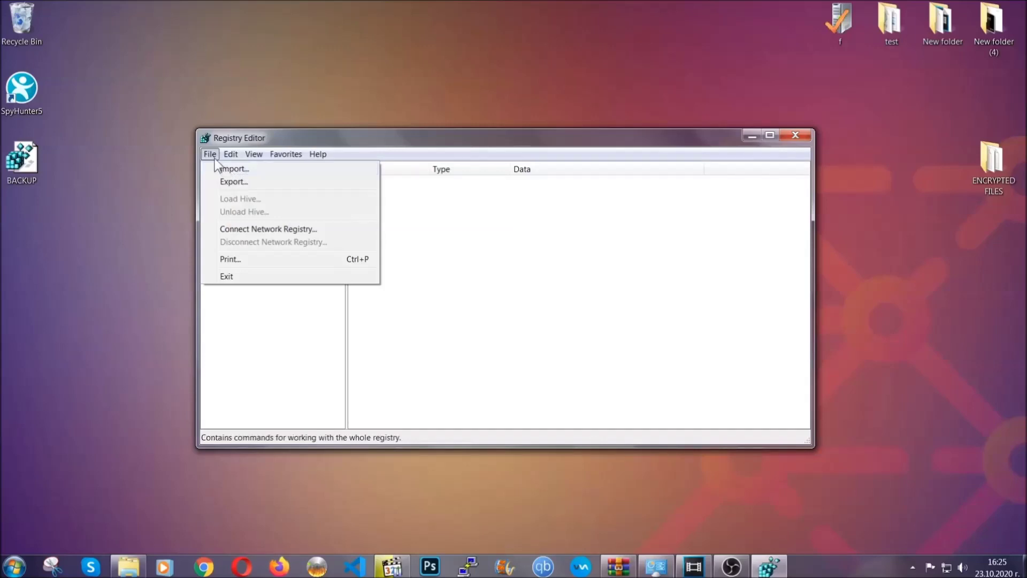
pyautogui.click(210, 154)
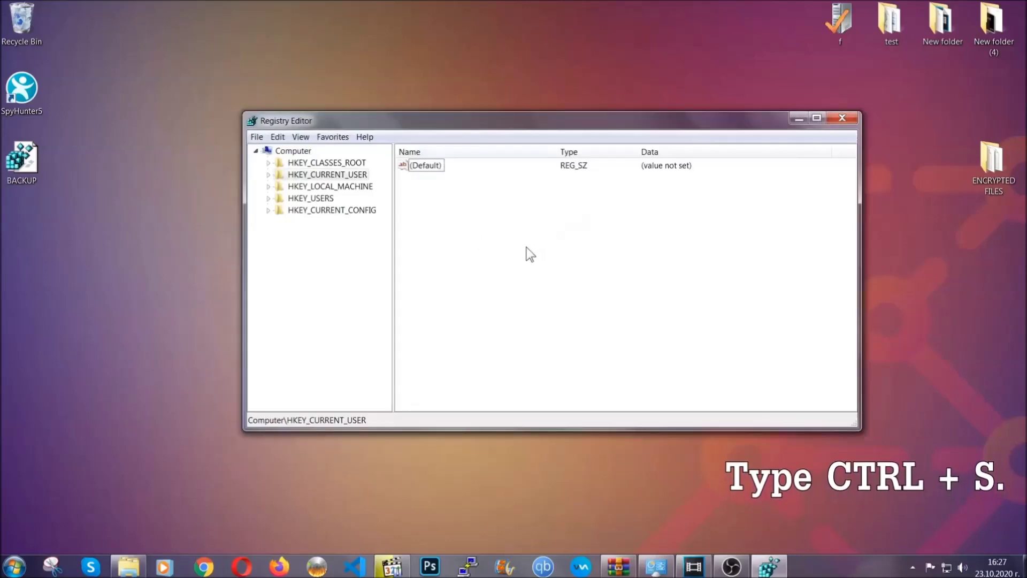
# Step: Search the registry for the RunOnce key
pyautogui.hotkey('ctrl', 'f')
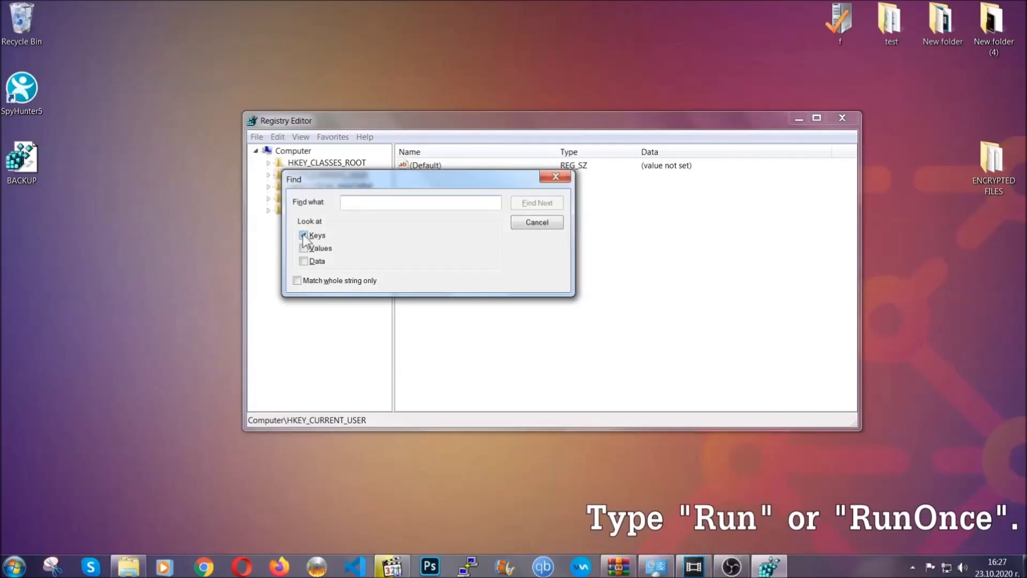
pyautogui.write('R')
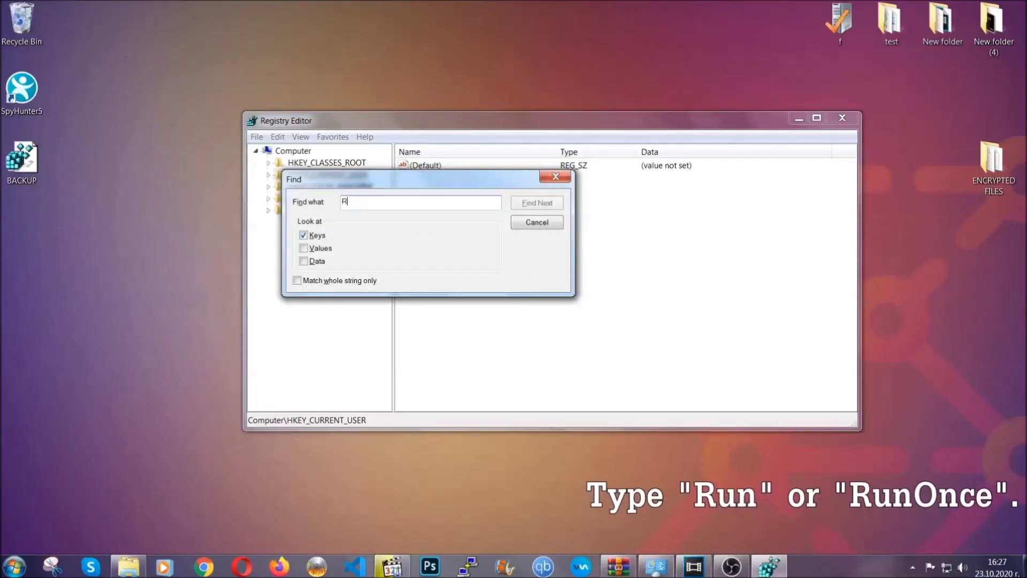
pyautogui.write('unOnce')
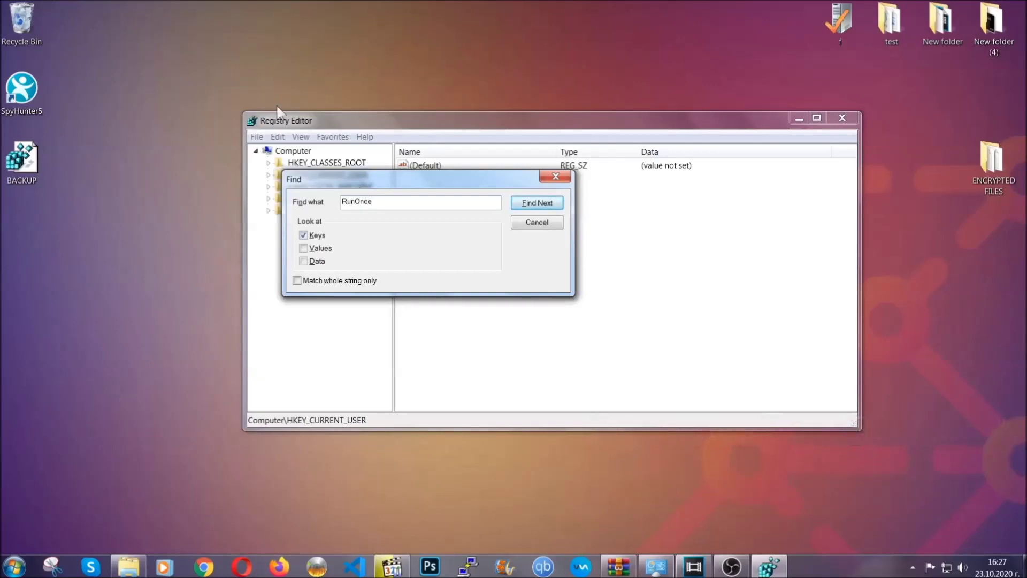
pyautogui.click(549, 204)
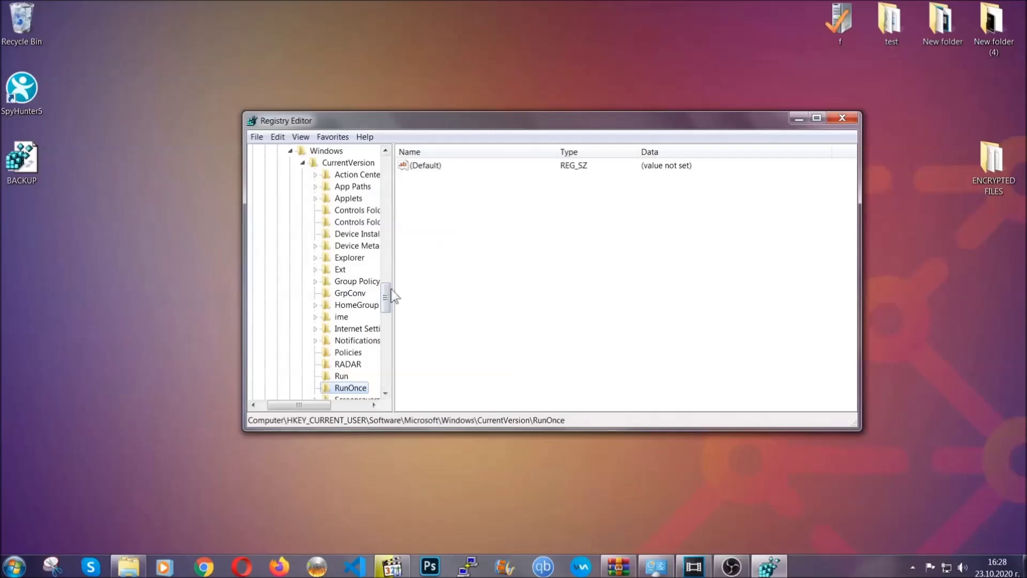
pyautogui.moveTo(385, 297); pyautogui.dragTo(386, 307)
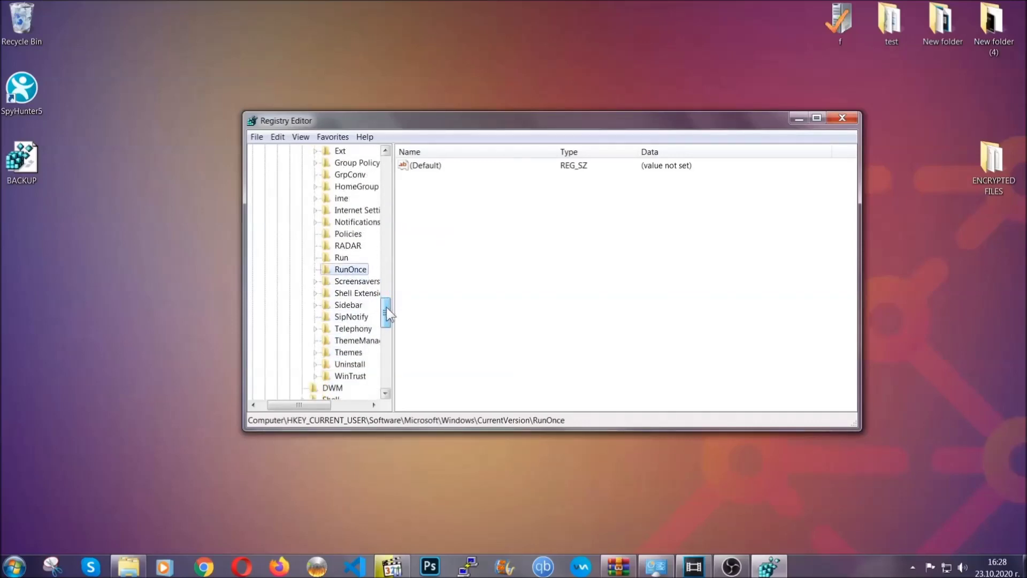
# Step: Delete THE VIRUS value from the Run key and close Registry Editor
pyautogui.click(341, 257)
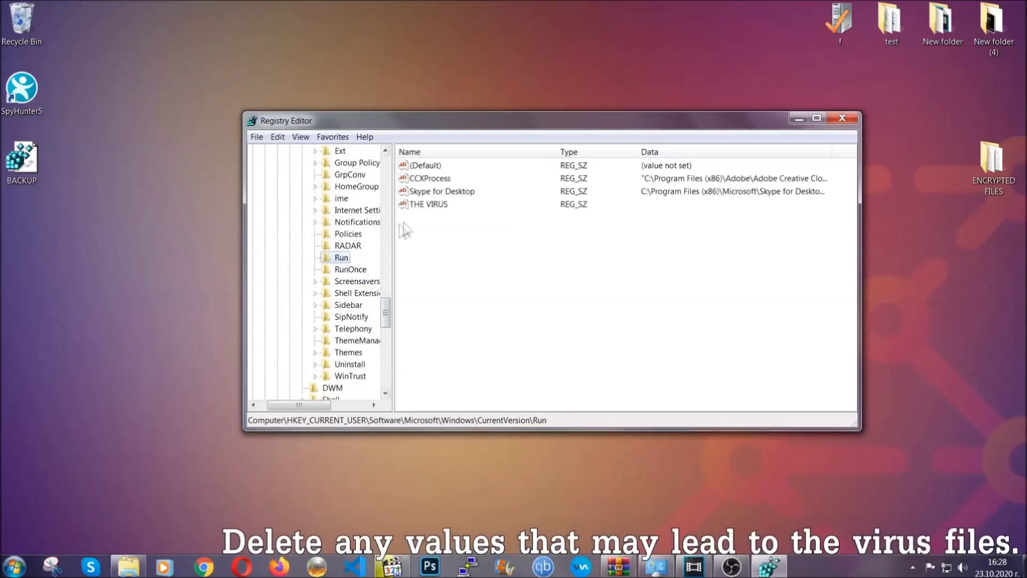
pyautogui.click(421, 205)
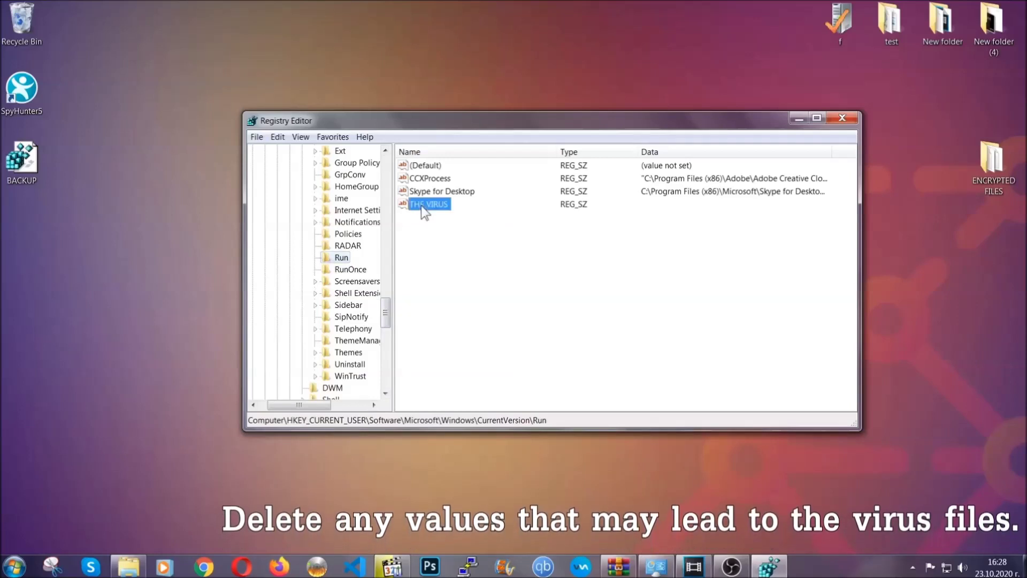
pyautogui.rightClick(422, 205)
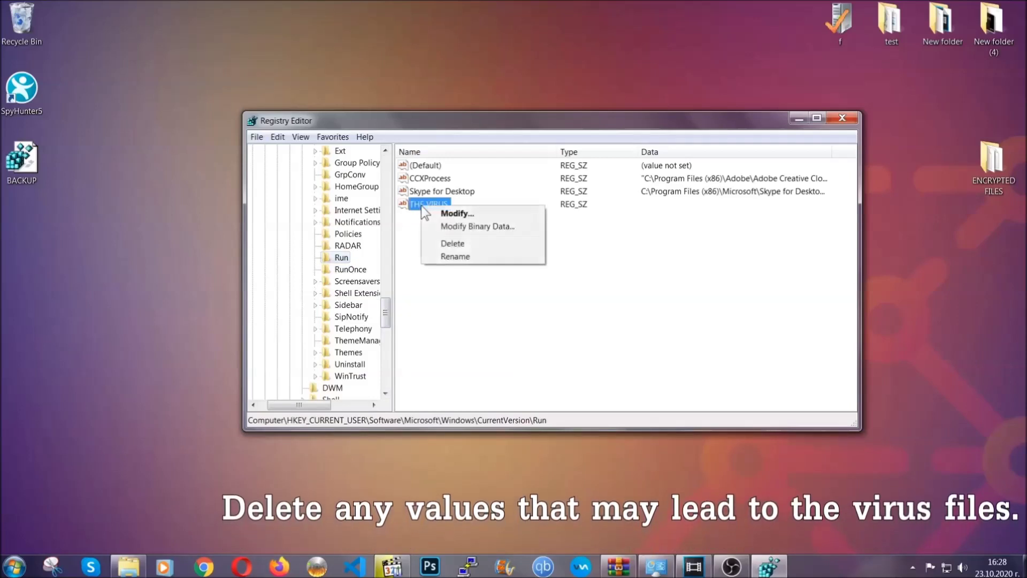
pyautogui.click(445, 245)
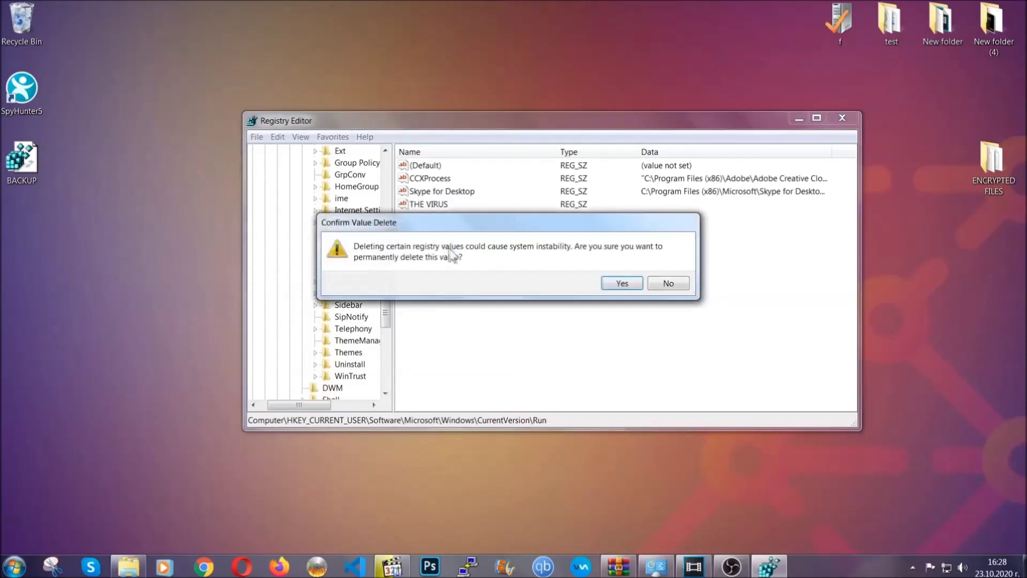
pyautogui.click(621, 283)
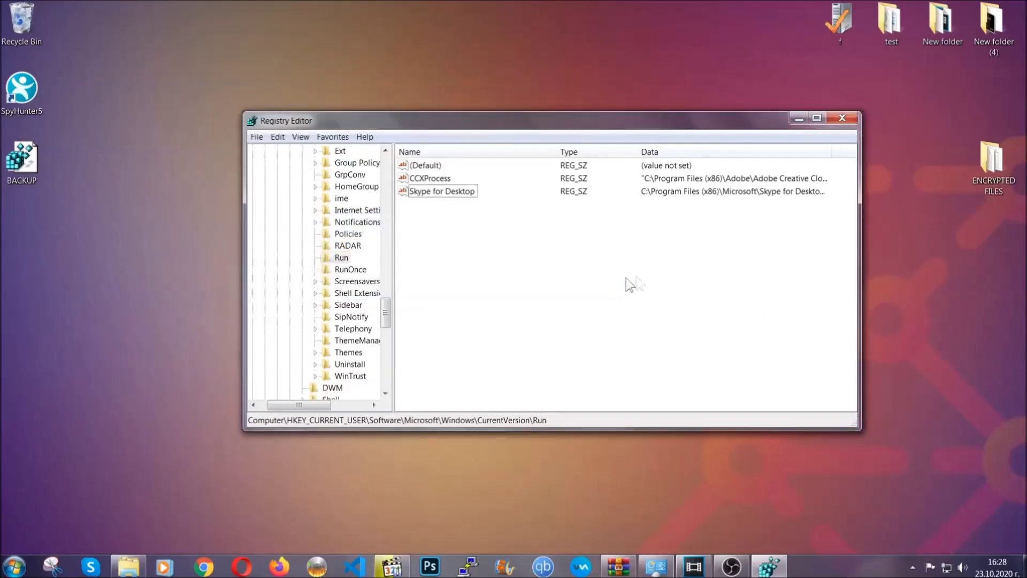
pyautogui.click(850, 116)
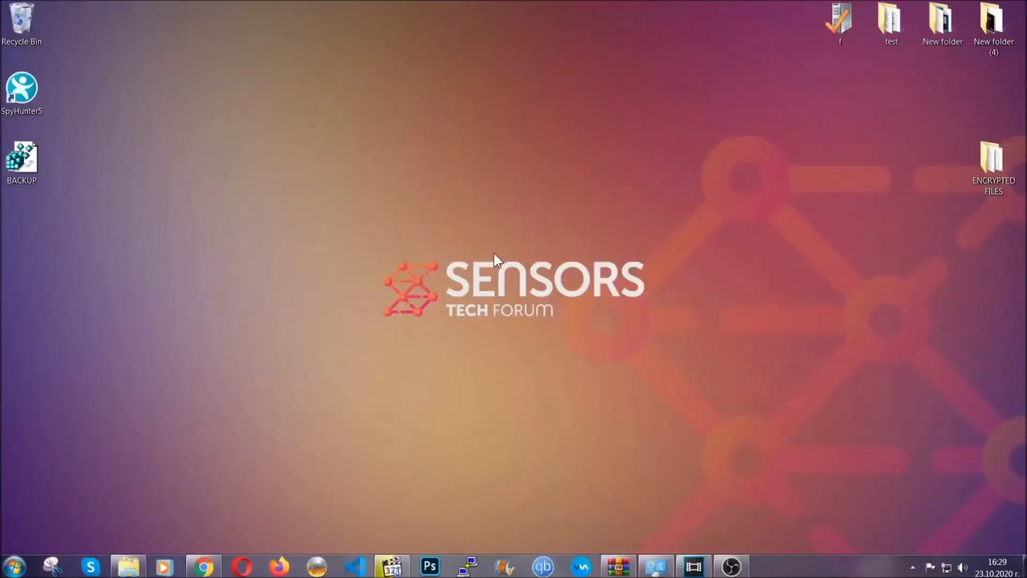
# Step: In the SensorsTechForum restore article, expand 'Method 2 - Restore Data via Windows Backup'
pyautogui.click(204, 568)
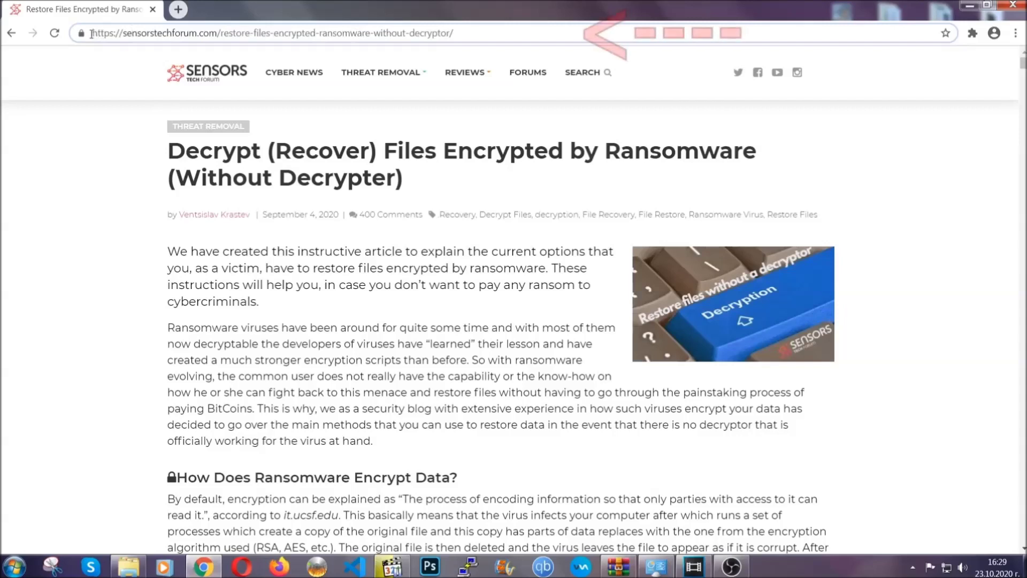
pyautogui.moveTo(93, 34); pyautogui.dragTo(463, 37)
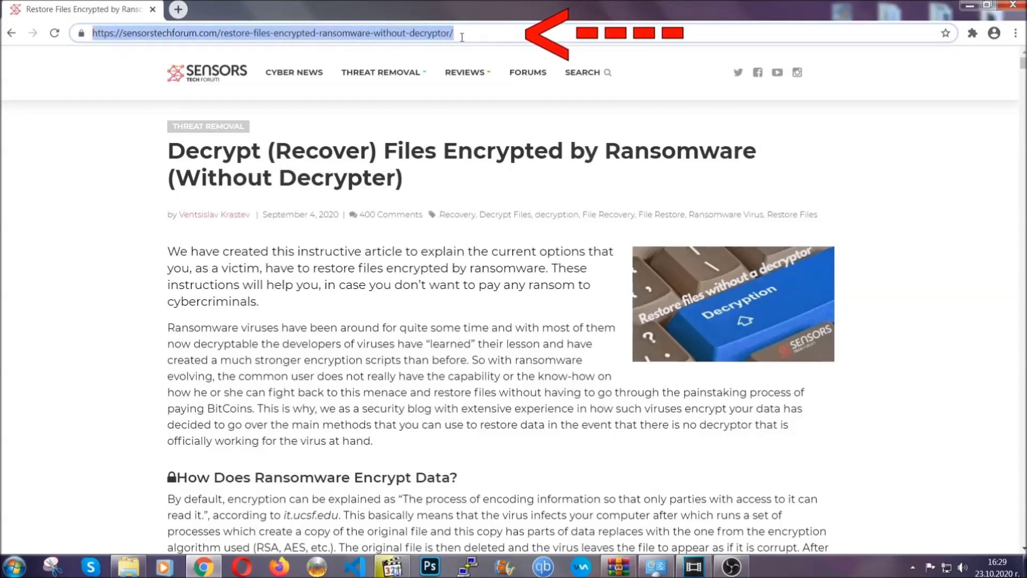
pyautogui.moveTo(465, 104)
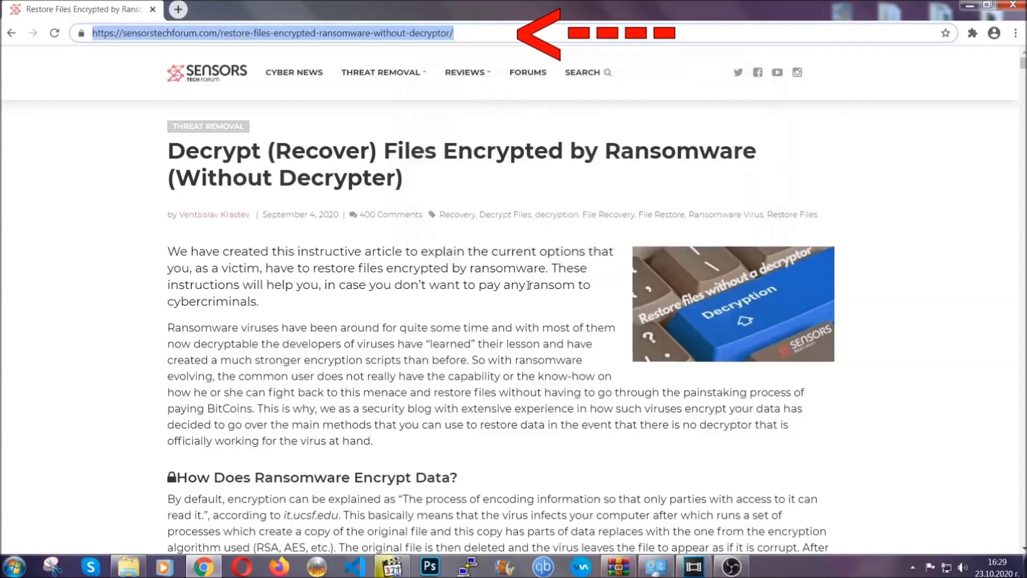
pyautogui.scroll(-5, 528, 292)
pyautogui.scroll(-6, 528, 292)
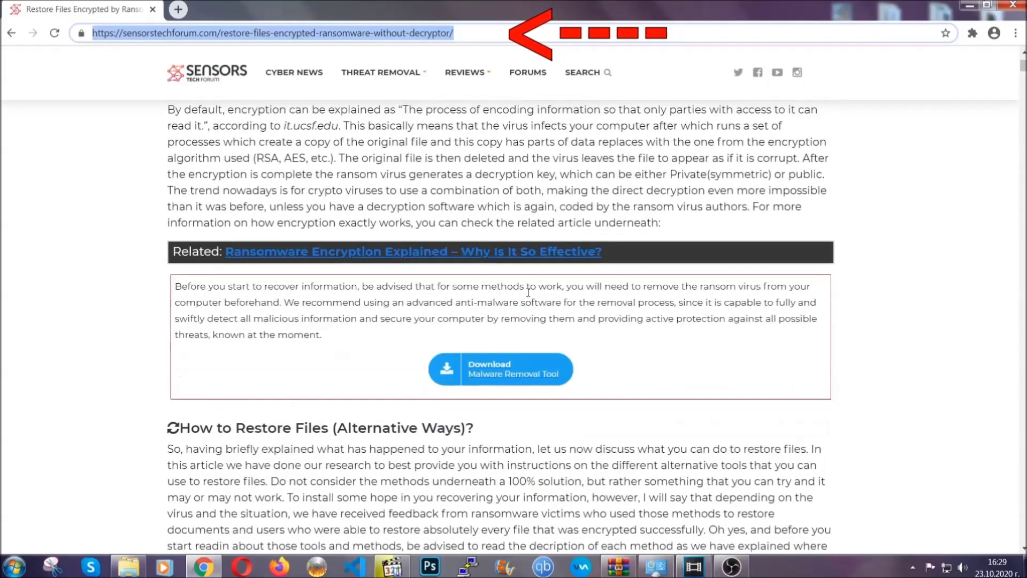
pyautogui.scroll(-4, 530, 293)
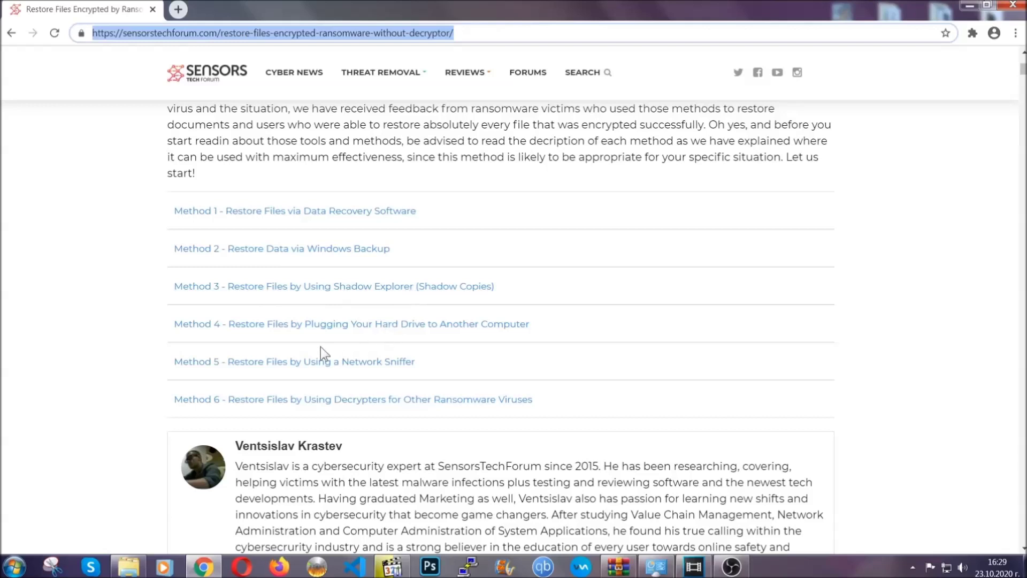
pyautogui.click(320, 248)
# Step: Expand Step1, Step2 and Step3 of the Windows Backup method
pyautogui.moveTo(298, 321); pyautogui.dragTo(361, 399)
pyautogui.click(366, 401)
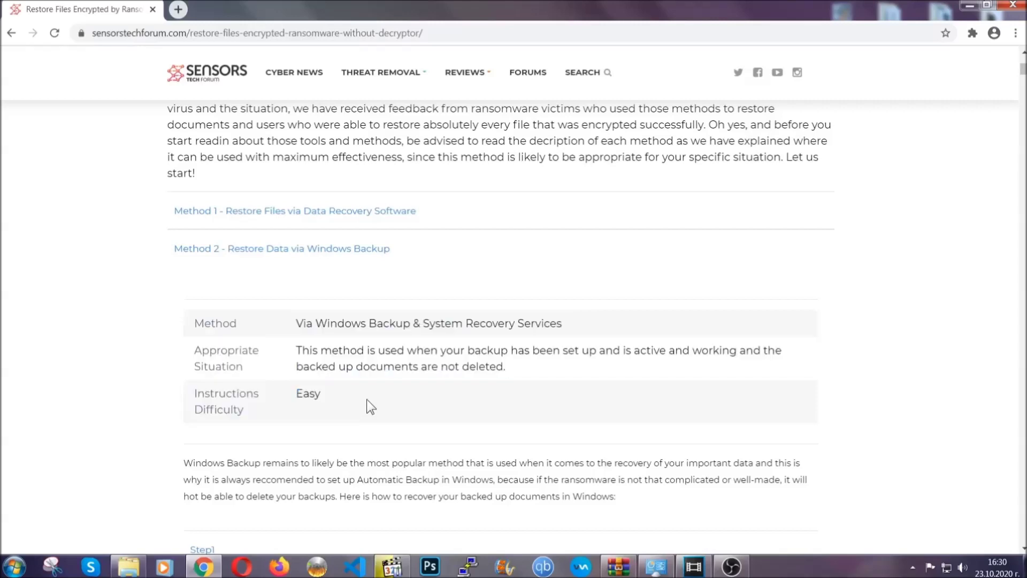
pyautogui.scroll(-4, 367, 399)
pyautogui.scroll(-1, 367, 400)
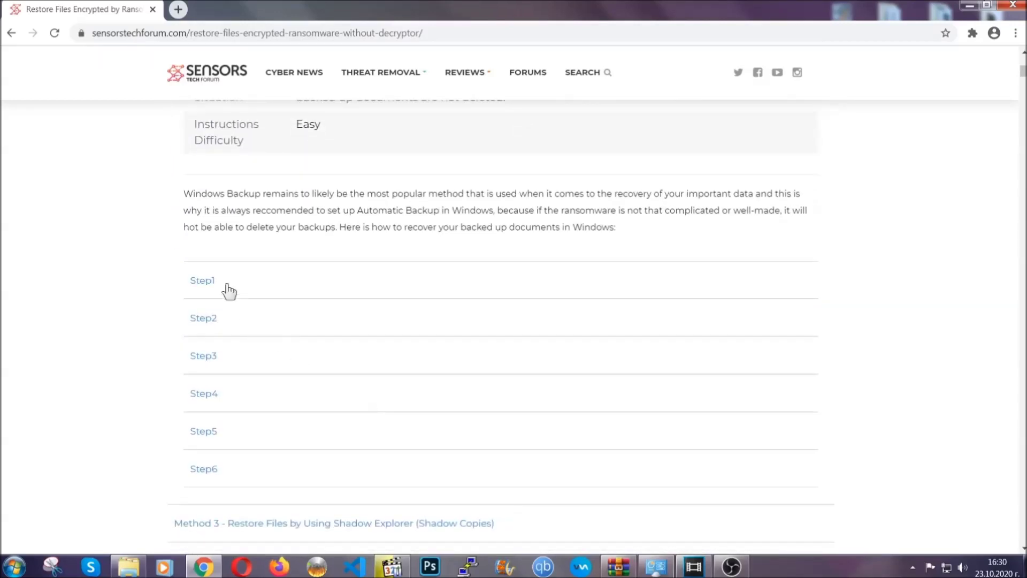
pyautogui.click(210, 280)
pyautogui.scroll(-5, 481, 333)
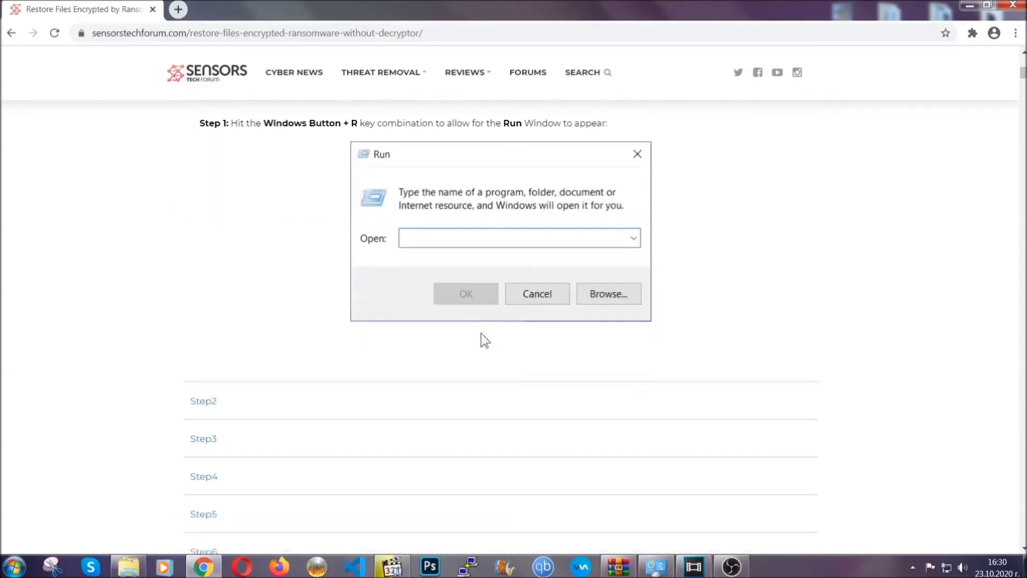
pyautogui.click(241, 337)
pyautogui.scroll(-5, 460, 340)
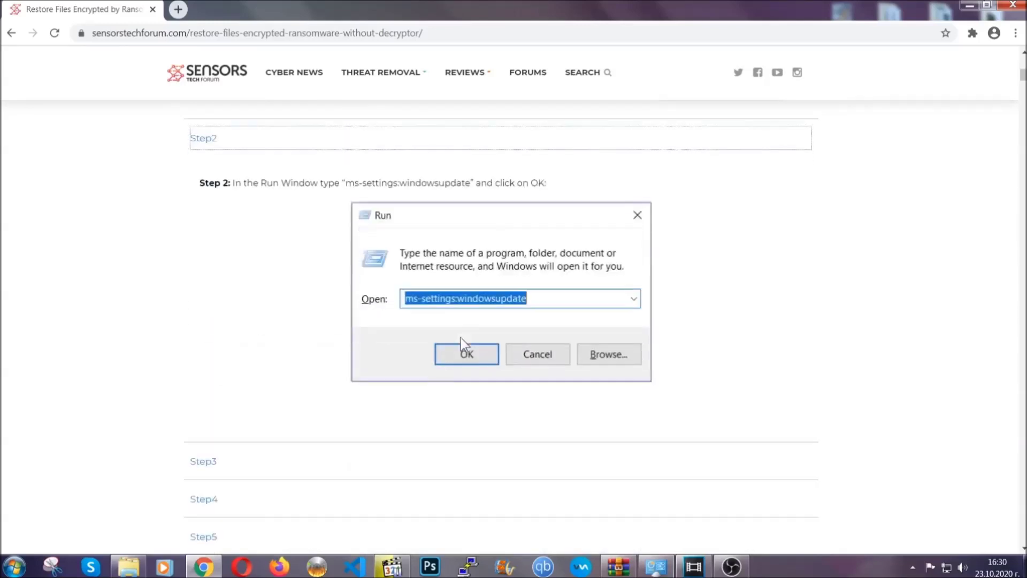
pyautogui.click(302, 390)
# Step: Read through the expanded steps, return toward the top, and minimize Chrome
pyautogui.scroll(-4, 456, 367)
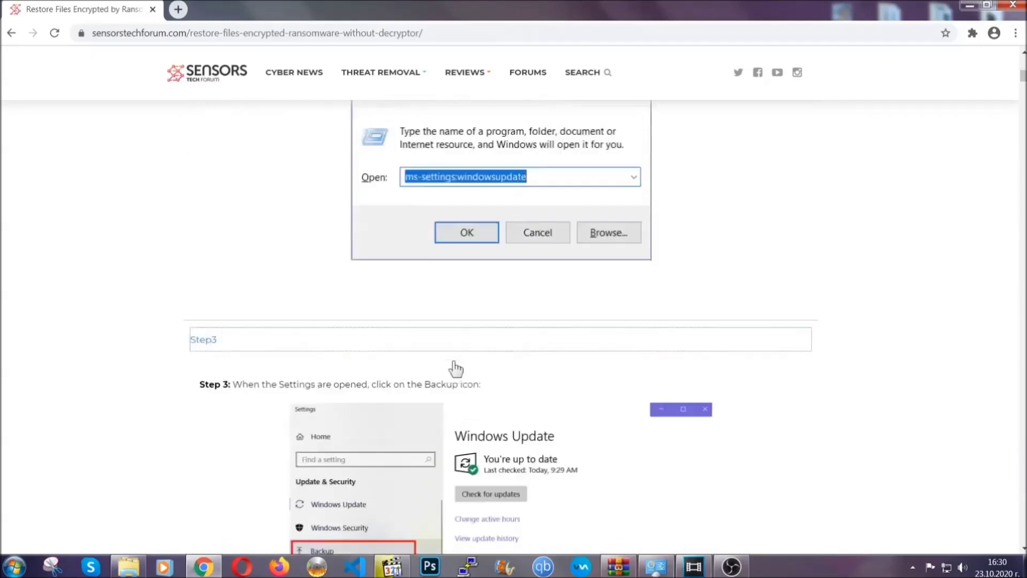
pyautogui.scroll(-3, 452, 364)
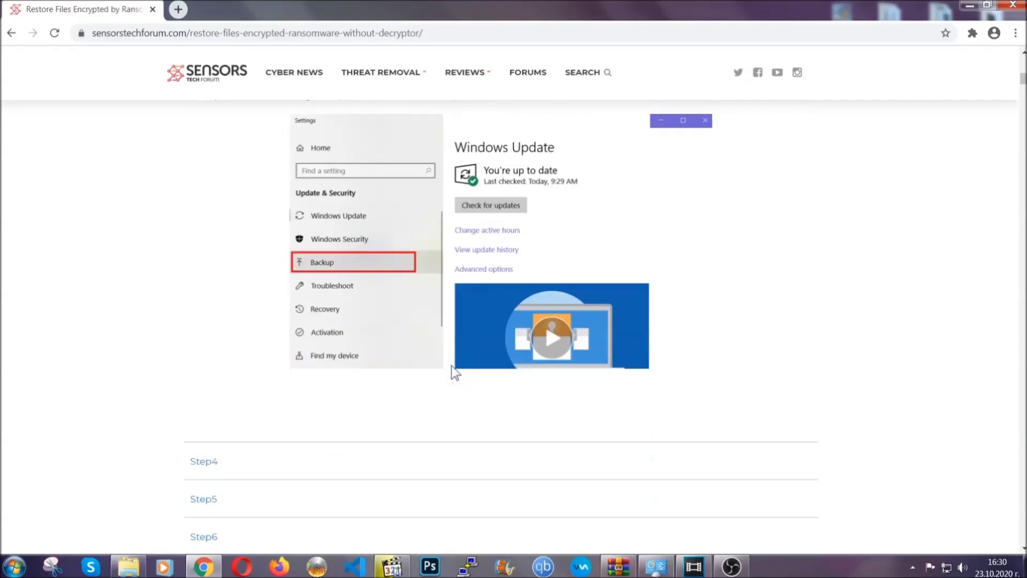
pyautogui.scroll(-2, 451, 366)
pyautogui.scroll(-8, 451, 367)
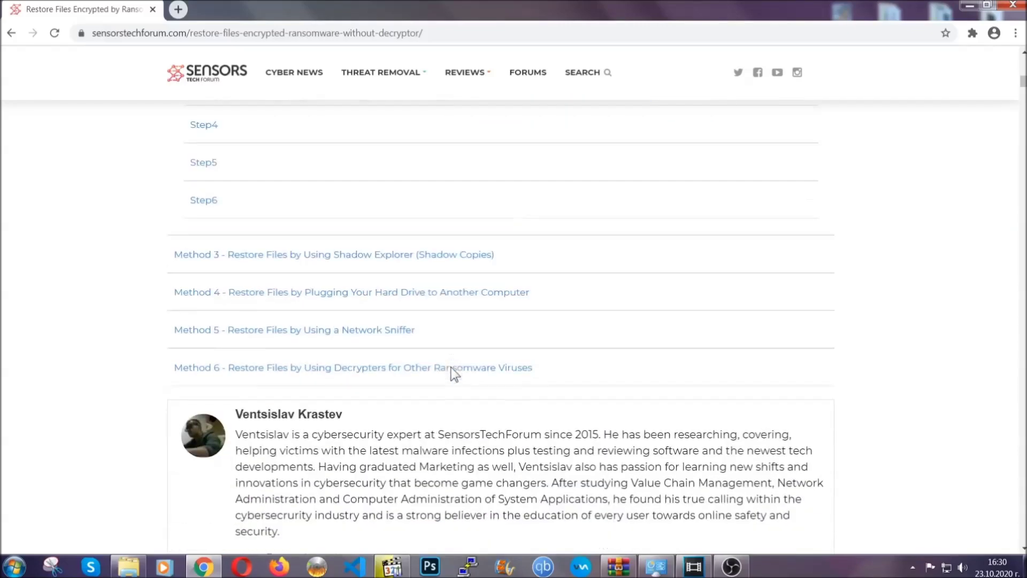
pyautogui.scroll(20, 451, 367)
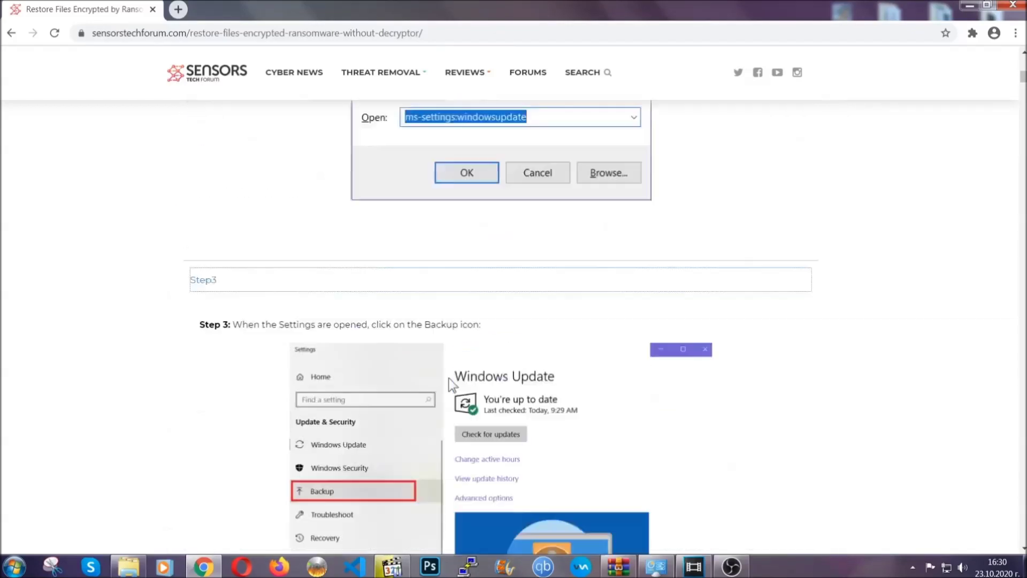
pyautogui.scroll(5, 448, 384)
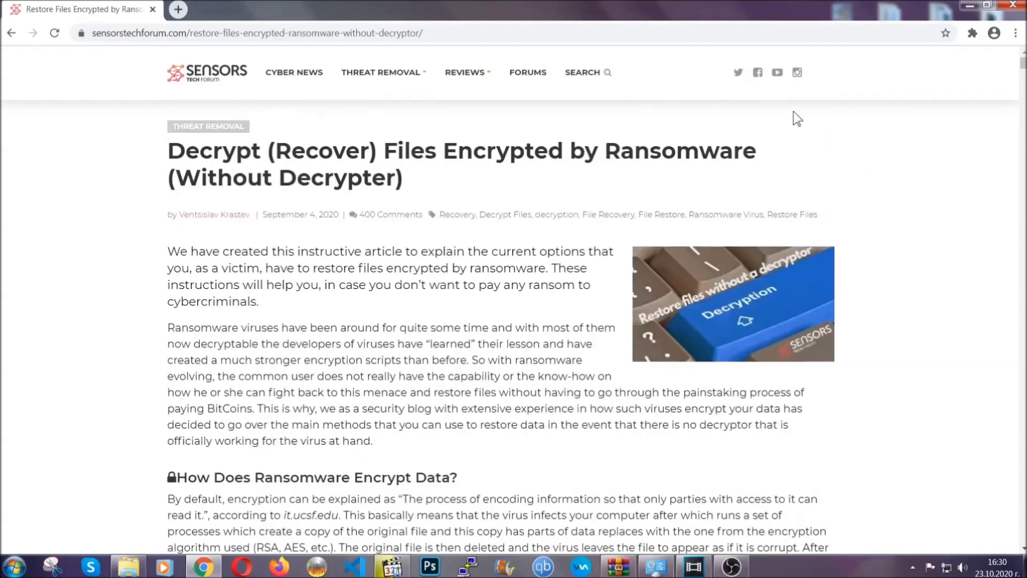
pyautogui.click(968, 5)
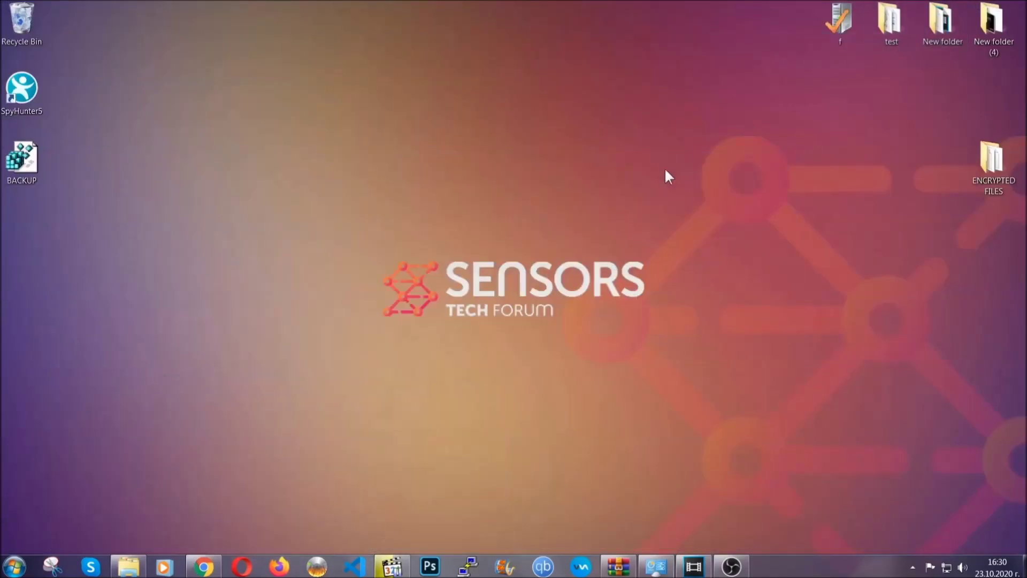